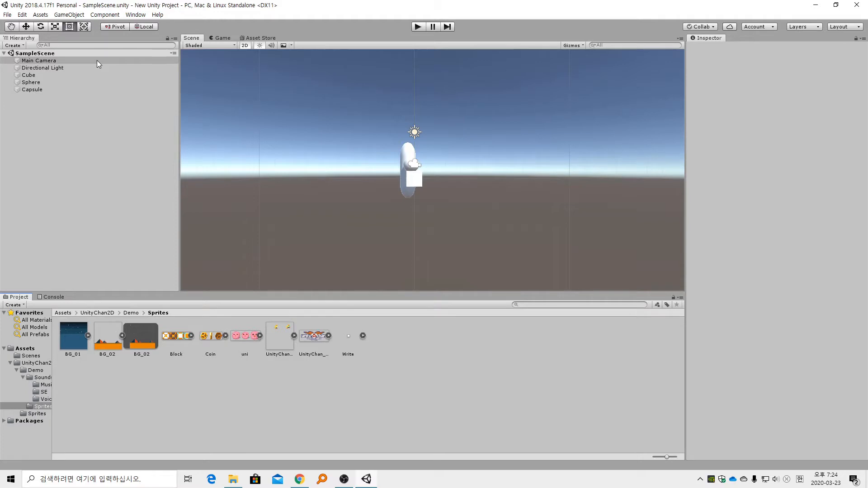
- Set the Main Camera's projection to Orthographic
{"action": "left_click", "coordinate": [97, 60]}
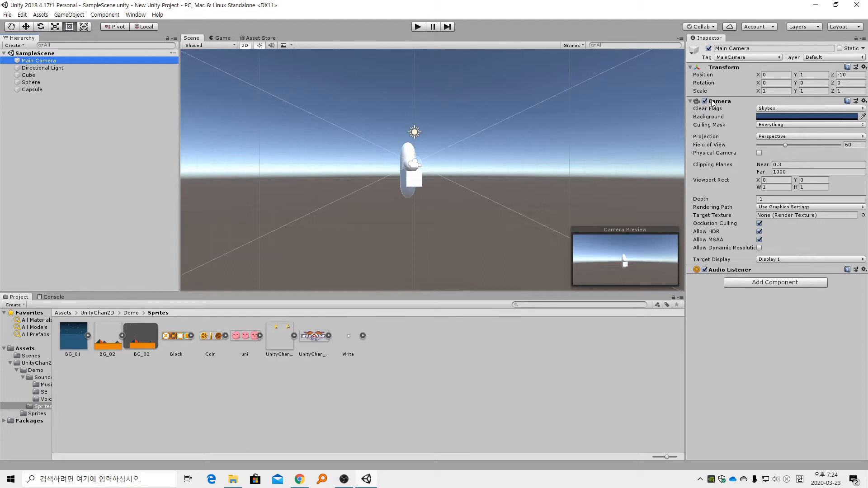
{"action": "mouse_move", "coordinate": [717, 108]}
{"action": "left_click", "coordinate": [773, 137]}
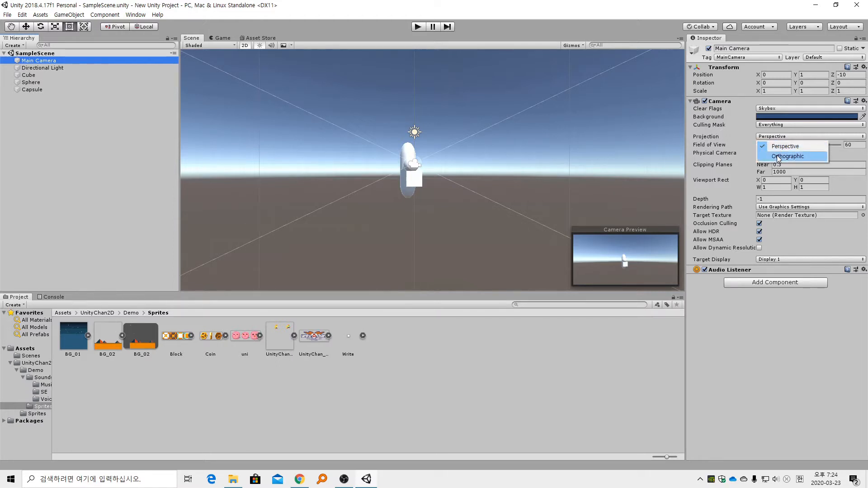
{"action": "left_click", "coordinate": [778, 156]}
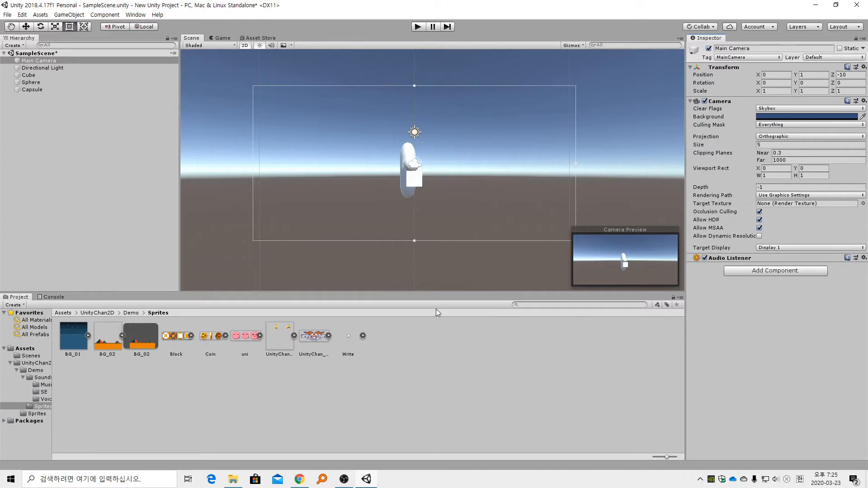
- Delete the Directional Light, Cube, Sphere and Capsule from the scene, keeping only the Main Camera
{"action": "left_click", "coordinate": [129, 143]}
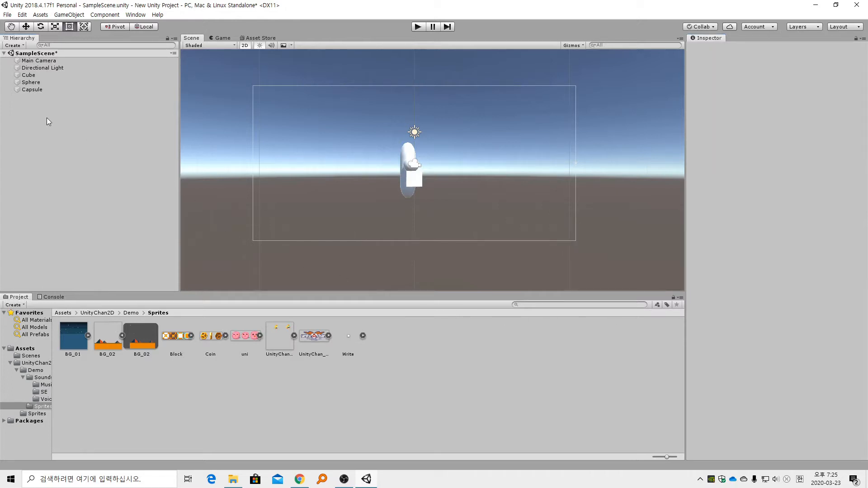
{"action": "left_click", "coordinate": [31, 75]}
{"action": "left_click", "coordinate": [41, 90], "text": "shift"}
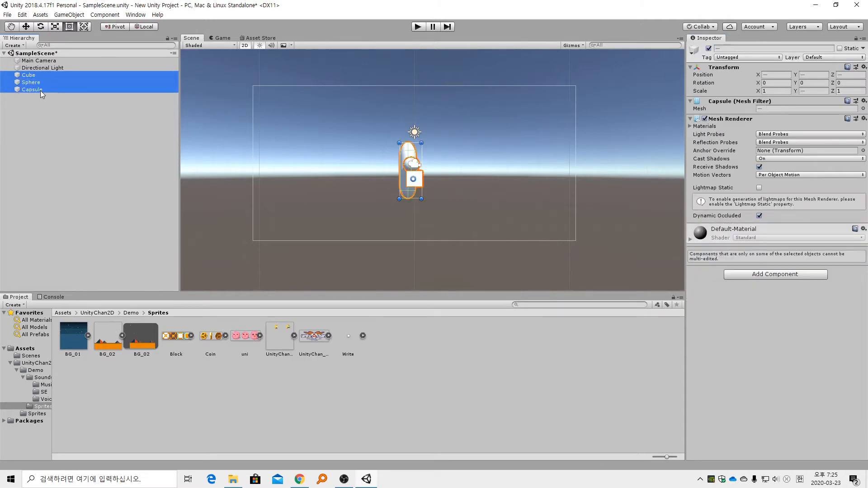
{"action": "left_click_drag", "start_coordinate": [41, 90], "coordinate": [43, 70]}
{"action": "left_click", "coordinate": [44, 69], "text": "ctrl"}
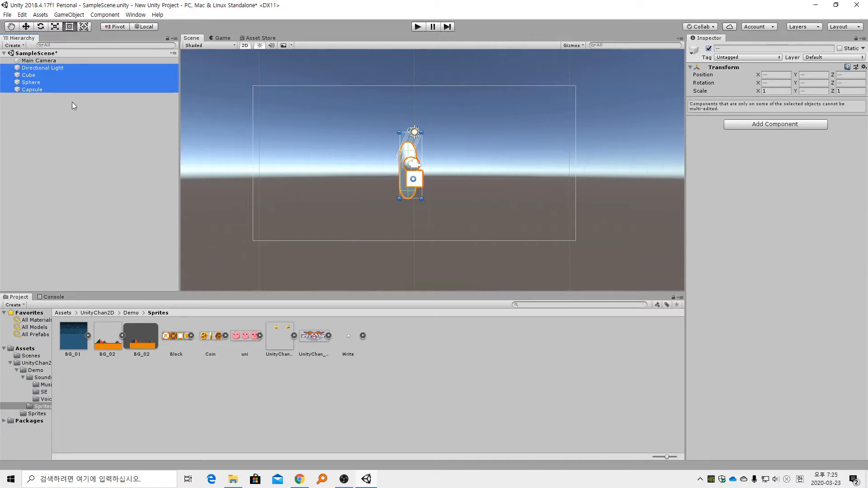
{"action": "key", "text": "Delete"}
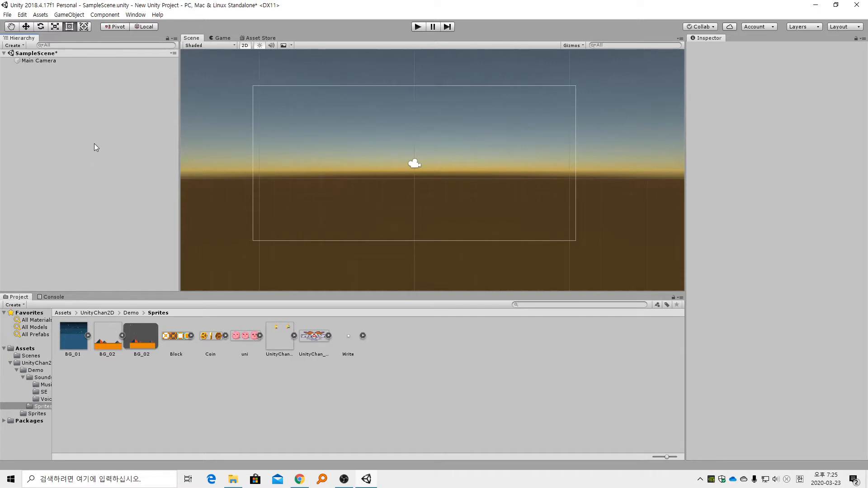
- Create a new 2D sprite object in the scene and assign the BG_02 image as its sprite
{"action": "left_click", "coordinate": [138, 347]}
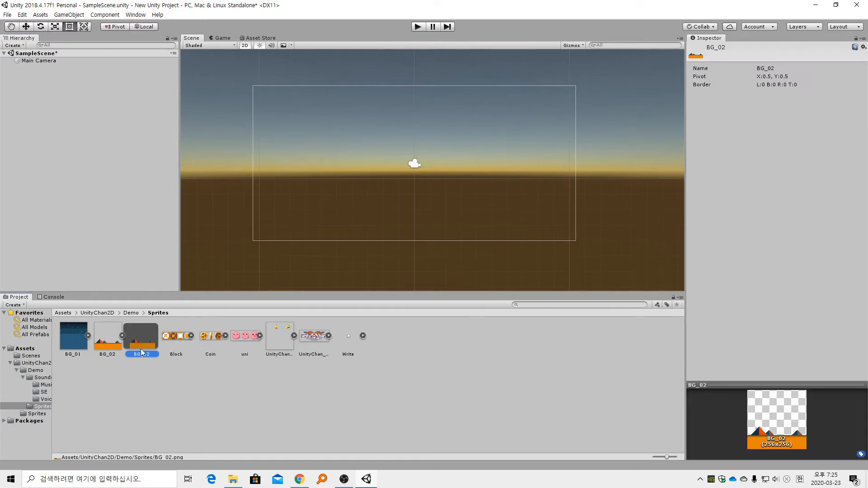
{"action": "left_click", "coordinate": [122, 335]}
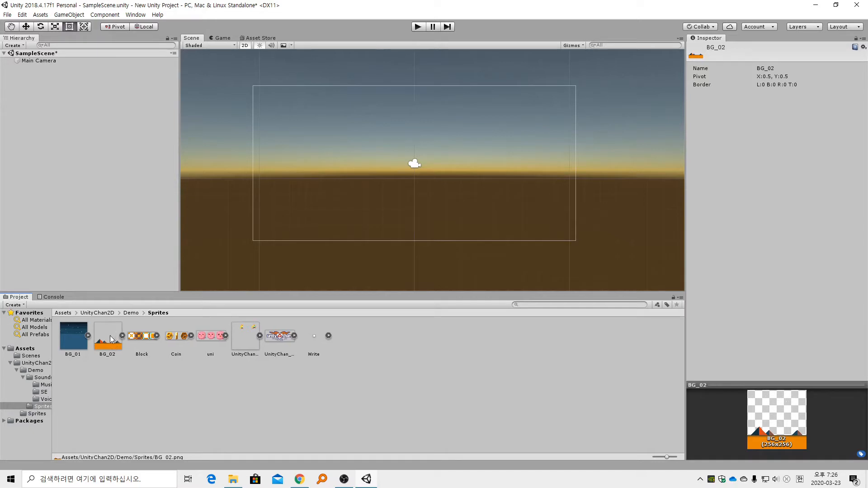
{"action": "left_click", "coordinate": [111, 340]}
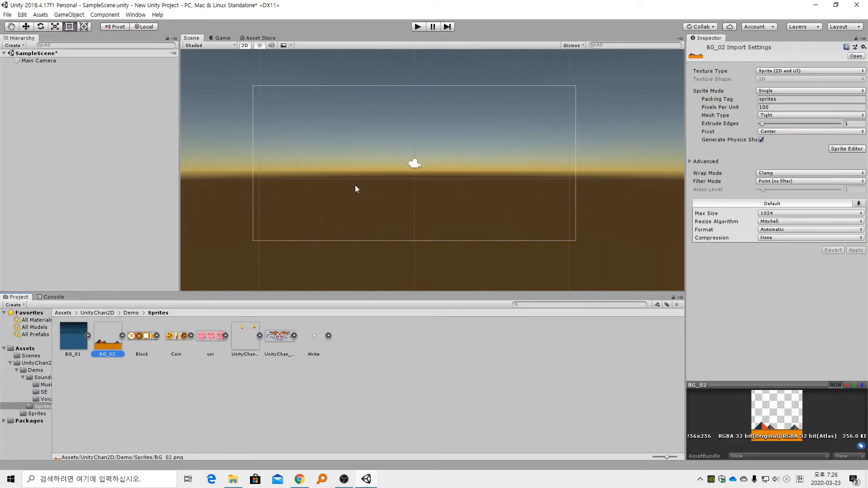
{"action": "left_click", "coordinate": [66, 94]}
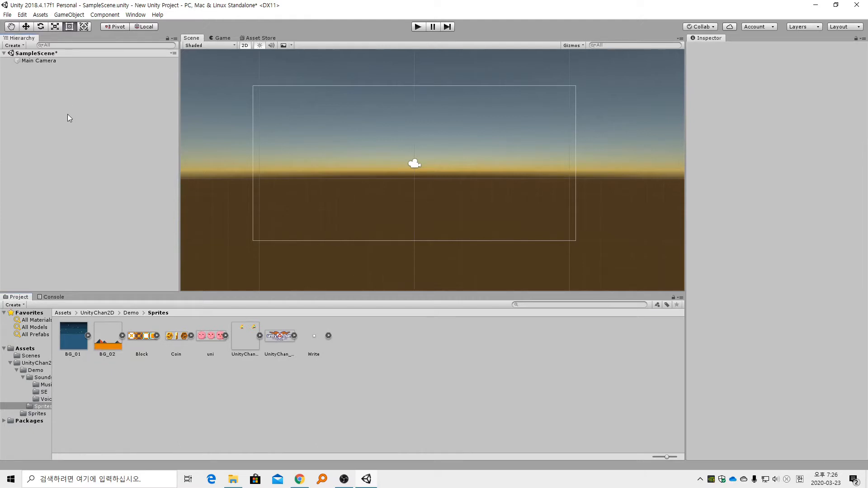
{"action": "right_click", "coordinate": [51, 80]}
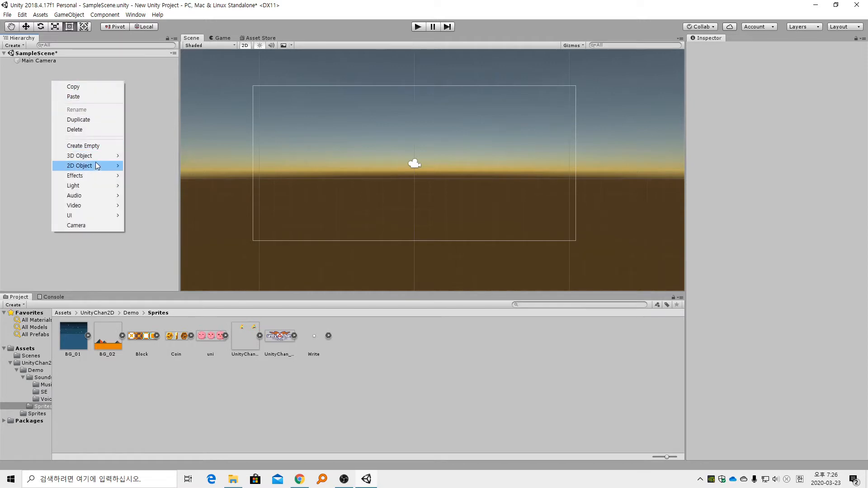
{"action": "mouse_move", "coordinate": [96, 164]}
{"action": "left_click", "coordinate": [151, 165]}
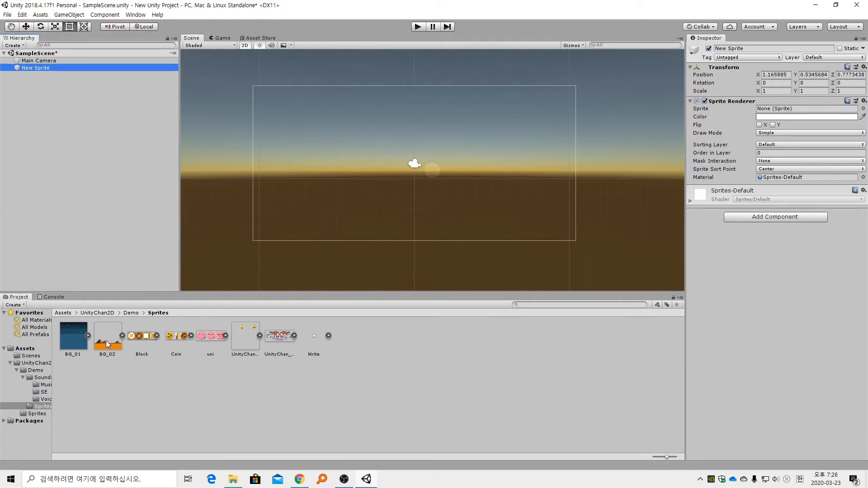
{"action": "left_click_drag", "start_coordinate": [107, 344], "coordinate": [780, 111]}
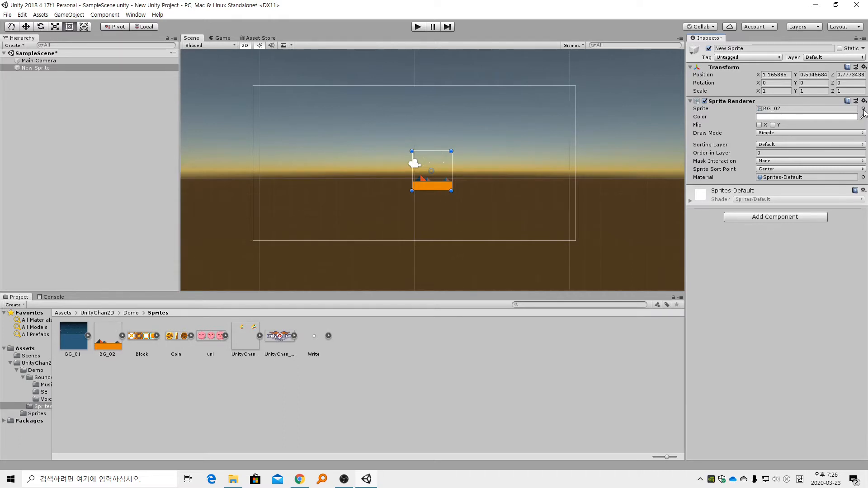
{"action": "key", "text": "super+plus"}
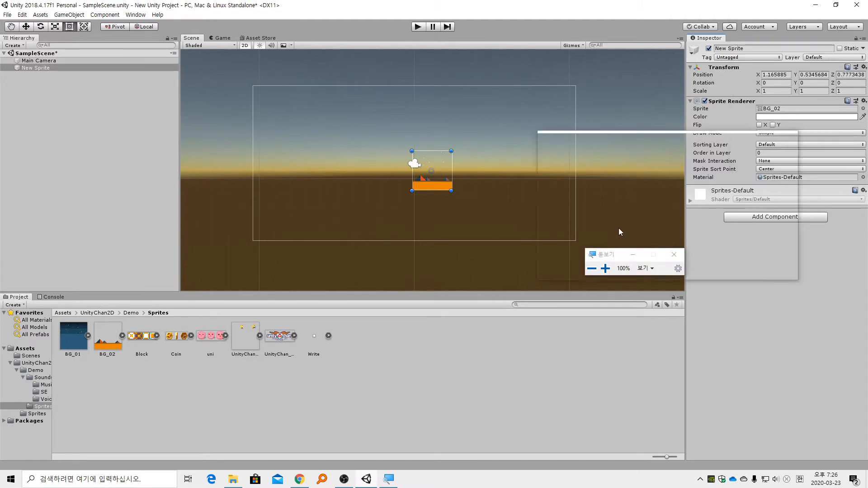
{"action": "key", "text": "super+plus"}
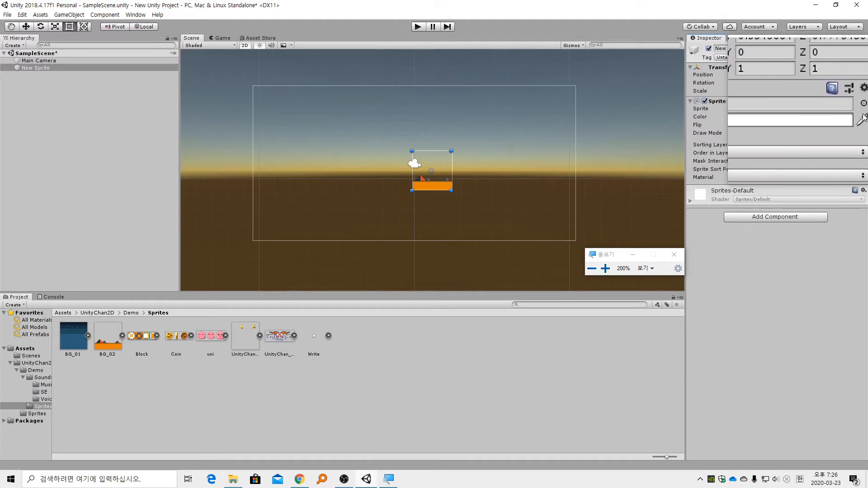
{"action": "left_click", "coordinate": [674, 254]}
- Try BG_01 as the new sprite object's image, and switch it back to BG_02
{"action": "left_click", "coordinate": [863, 109]}
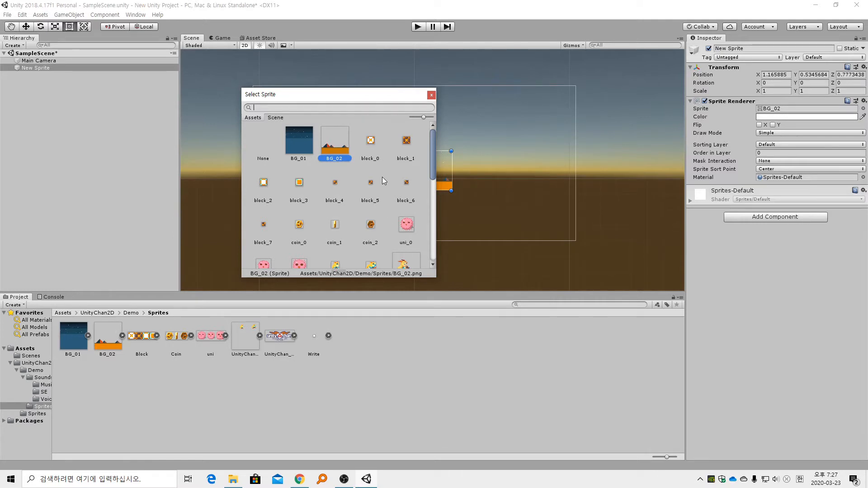
{"action": "scroll", "coordinate": [386, 227], "scroll_direction": "down", "scroll_amount": 5}
{"action": "scroll", "coordinate": [386, 227], "scroll_direction": "up", "scroll_amount": 5}
{"action": "left_click", "coordinate": [296, 151]}
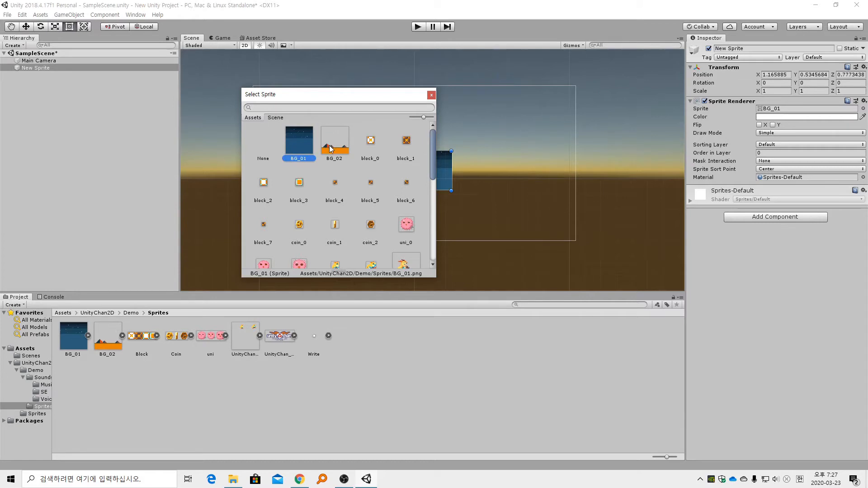
{"action": "double_click", "coordinate": [328, 144]}
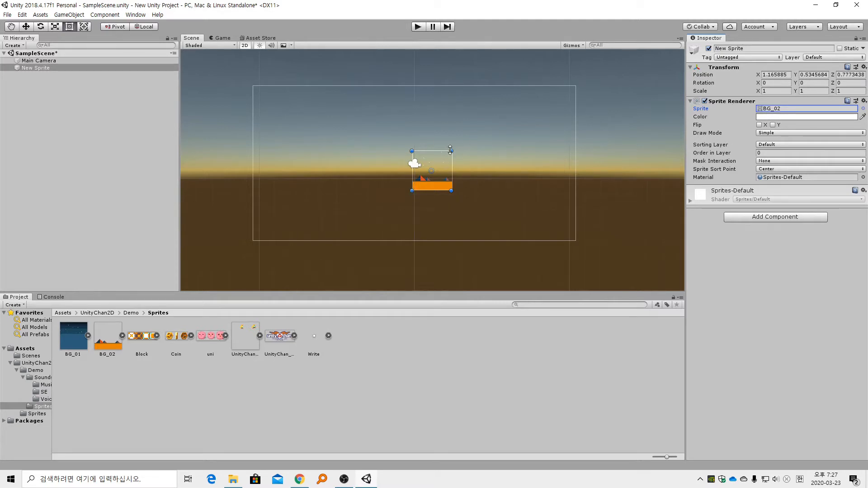
- Scale the New Sprite background to about 3.5 and move it to about X -6.03, Y 0.37, in the camera frame's lower-left corner
{"action": "left_click_drag", "start_coordinate": [453, 150], "coordinate": [551, 52]}
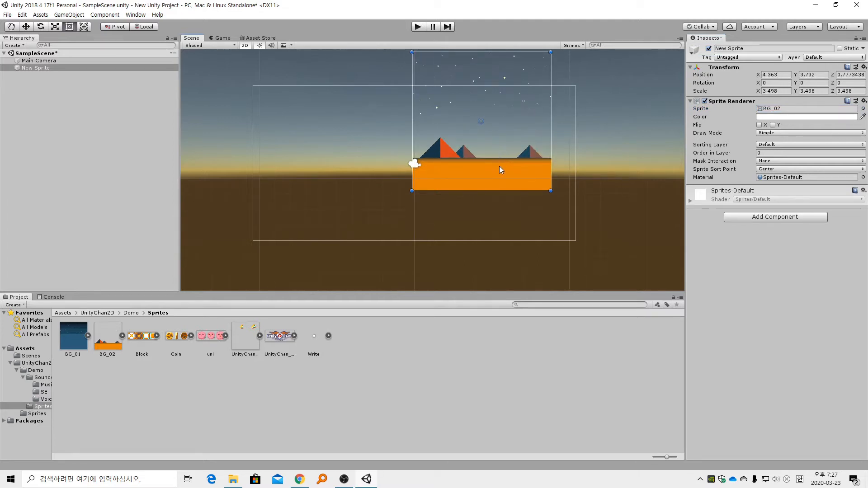
{"action": "key", "text": "w"}
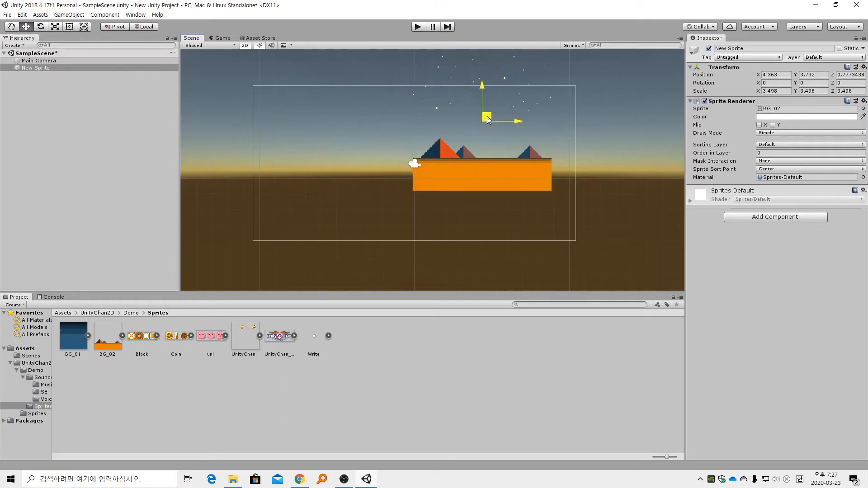
{"action": "left_click_drag", "start_coordinate": [488, 120], "coordinate": [324, 168]}
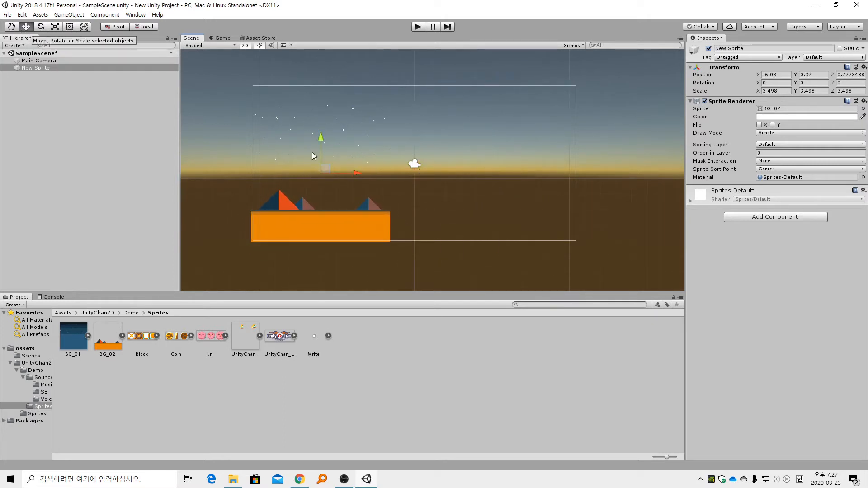
- Add BG_02 to the scene as a second background, scale it to about 3.46 and align it beside the first at about X 2.84, Y 0.34
{"action": "left_click", "coordinate": [55, 27]}
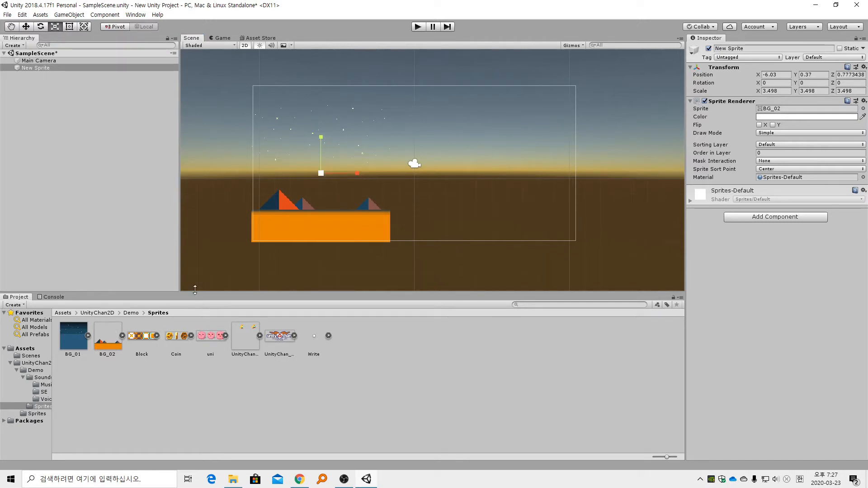
{"action": "left_click", "coordinate": [321, 267]}
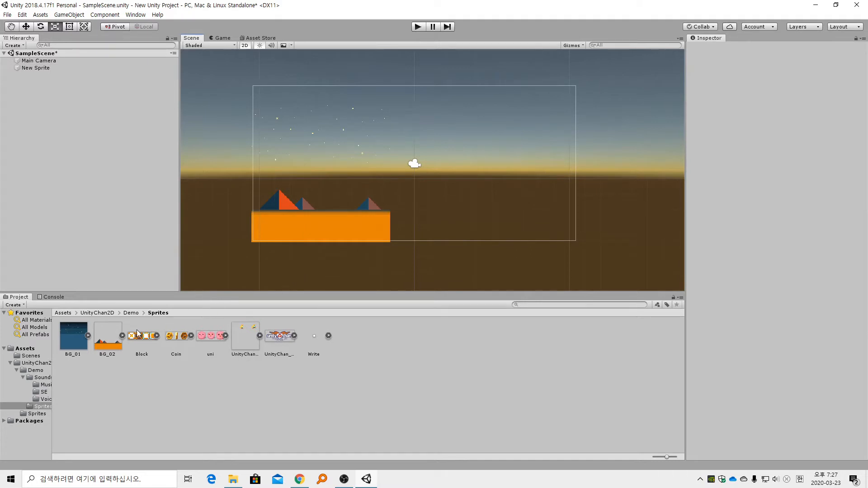
{"action": "left_click", "coordinate": [122, 336]}
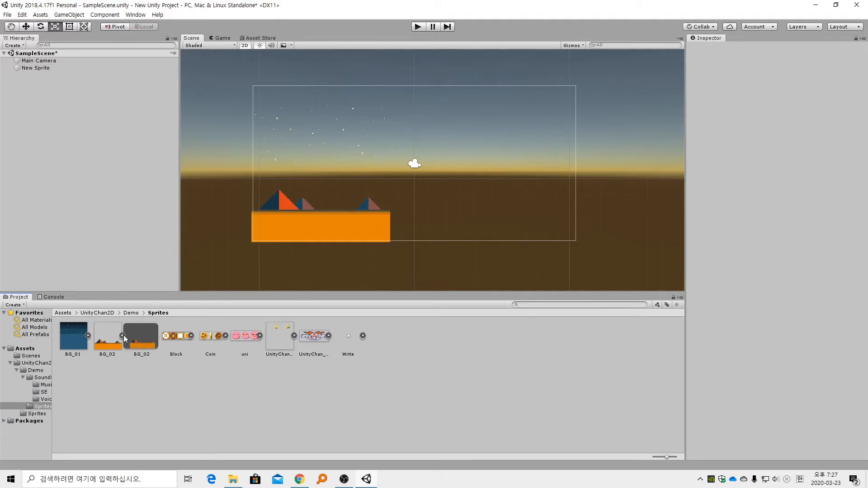
{"action": "left_click", "coordinate": [122, 336]}
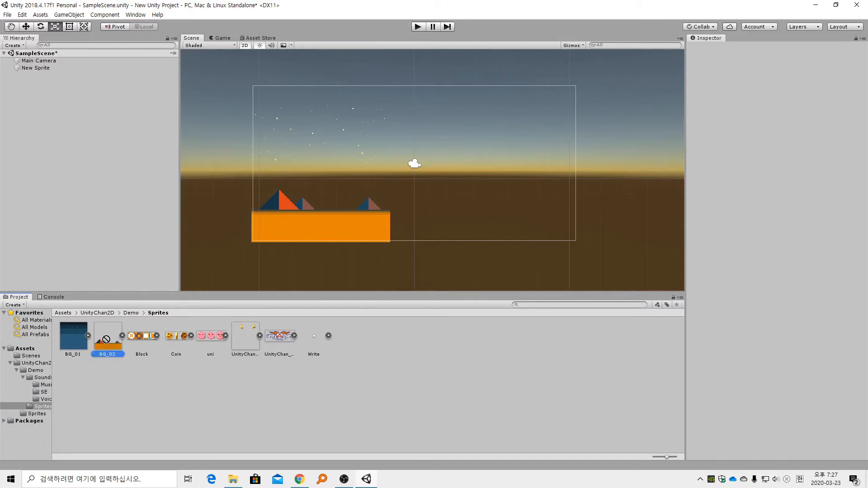
{"action": "left_click_drag", "start_coordinate": [106, 339], "coordinate": [325, 235]}
{"action": "left_click_drag", "start_coordinate": [450, 208], "coordinate": [450, 209]}
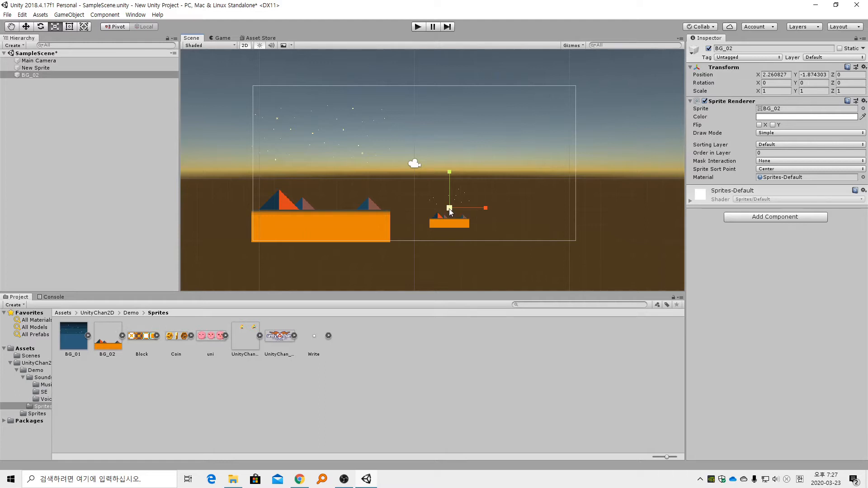
{"action": "left_click_drag", "start_coordinate": [455, 208], "coordinate": [555, 185]}
{"action": "key", "text": "w"}
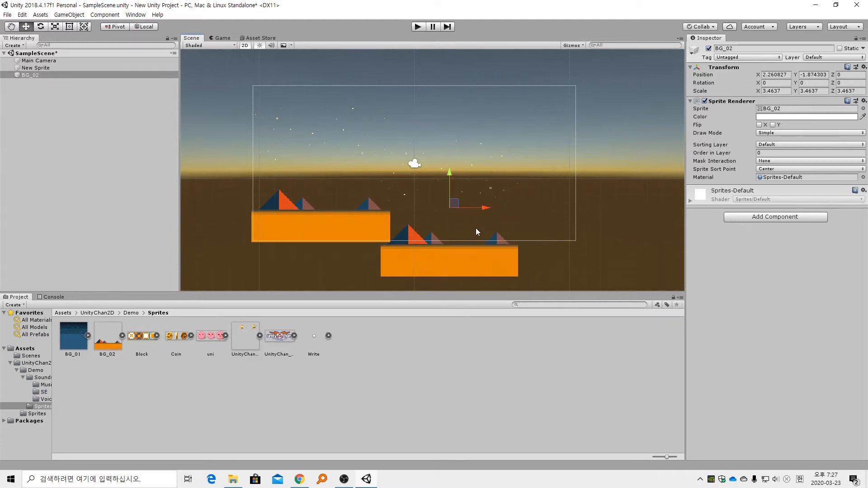
{"action": "left_click_drag", "start_coordinate": [455, 202], "coordinate": [463, 168]}
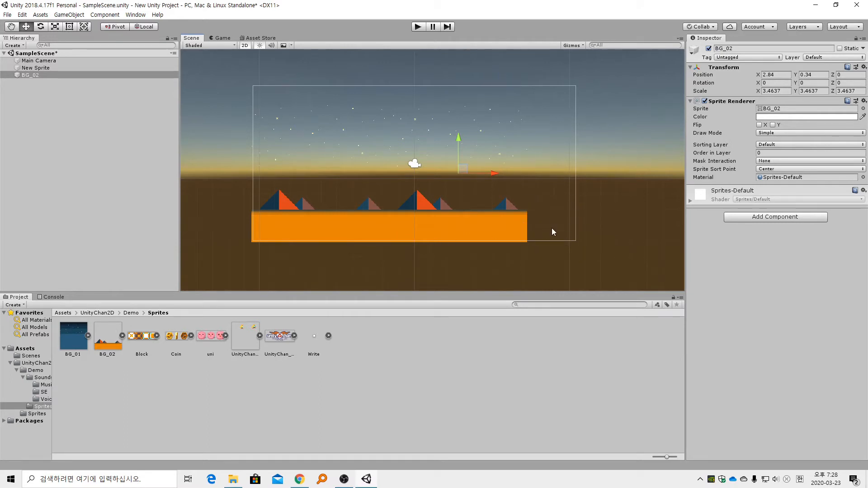
{"action": "left_click_drag", "start_coordinate": [107, 336], "coordinate": [555, 199]}
{"action": "left_click", "coordinate": [71, 103]}
{"action": "left_click", "coordinate": [67, 82]}
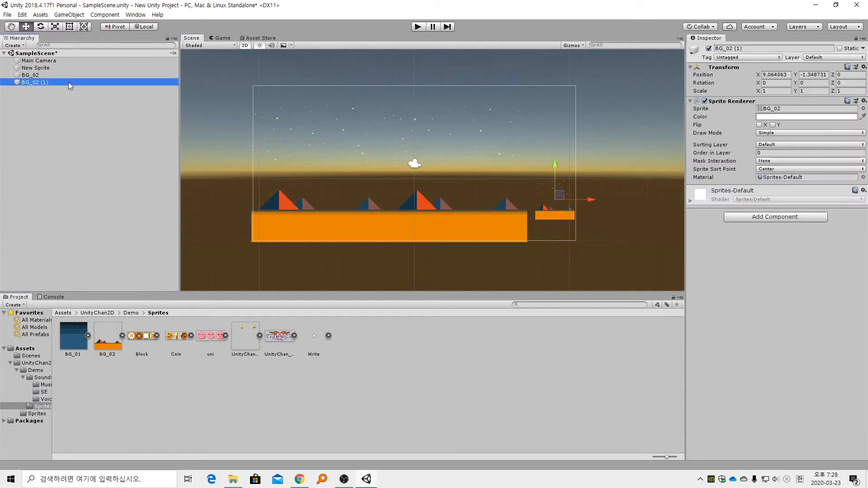
{"action": "key", "text": "Delete"}
- Duplicate the scaled BG_02 object and move the copy along X to about 11.48 to extend the ground beyond the camera frame
{"action": "left_click", "coordinate": [105, 74]}
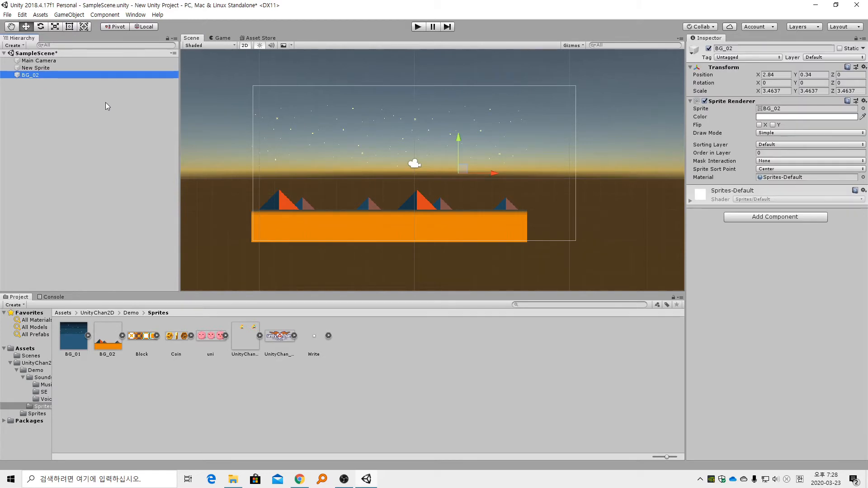
{"action": "key", "text": "ctrl+d"}
{"action": "left_click_drag", "start_coordinate": [491, 175], "coordinate": [625, 182]}
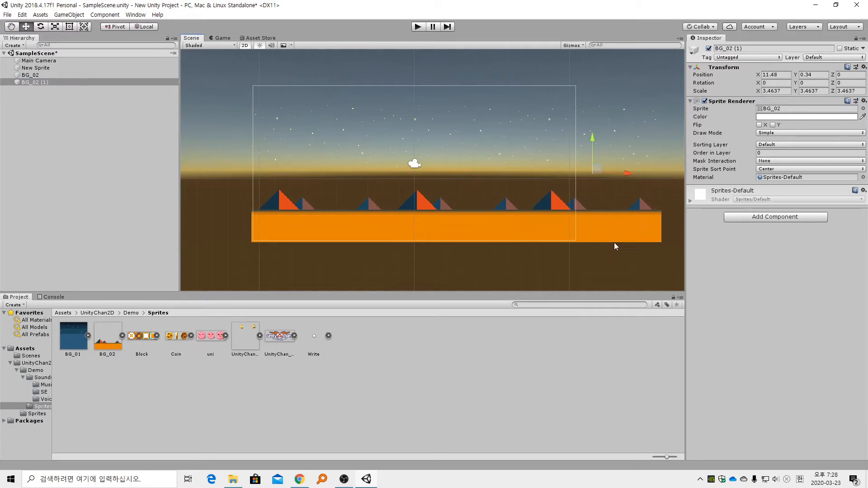
{"action": "left_click", "coordinate": [505, 387]}
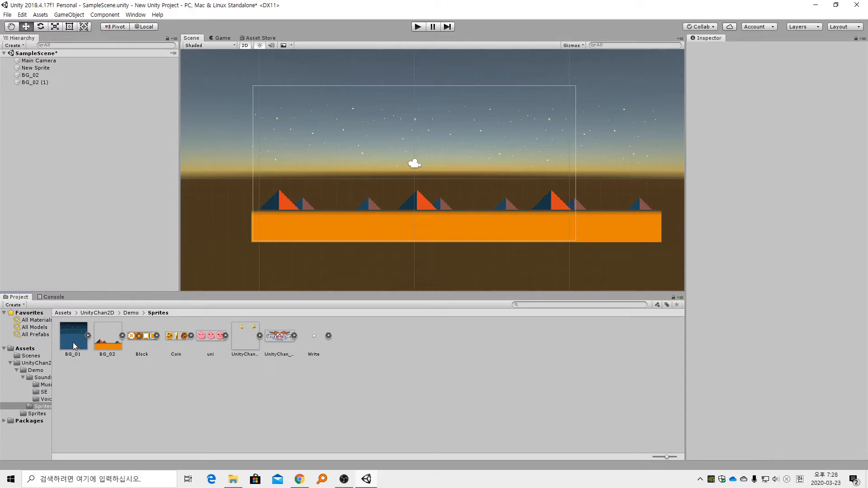
- Add the BG_01 sprite to the scene, scale it to about 4.18 and move it to about X -5.34, Y 0.99 over the camera frame's left half
{"action": "left_click_drag", "start_coordinate": [73, 343], "coordinate": [243, 228]}
{"action": "left_click_drag", "start_coordinate": [272, 104], "coordinate": [272, 104]}
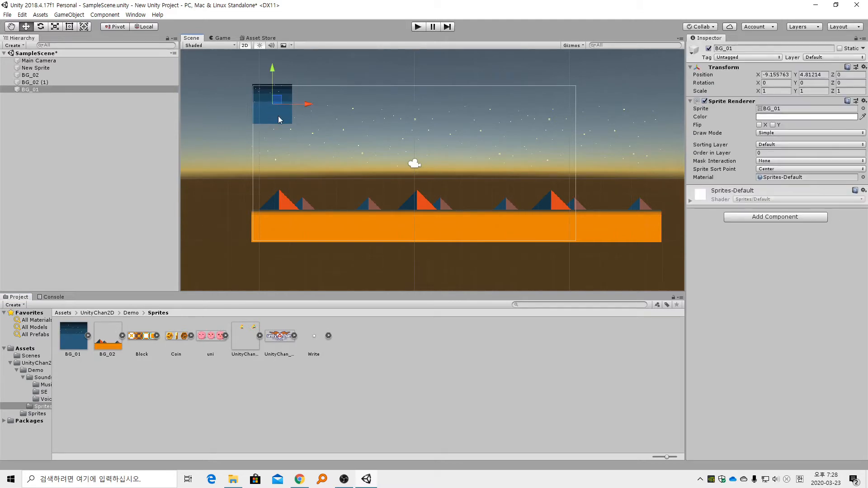
{"action": "key", "text": "r"}
{"action": "left_click_drag", "start_coordinate": [281, 108], "coordinate": [408, 77]}
{"action": "key", "text": "w"}
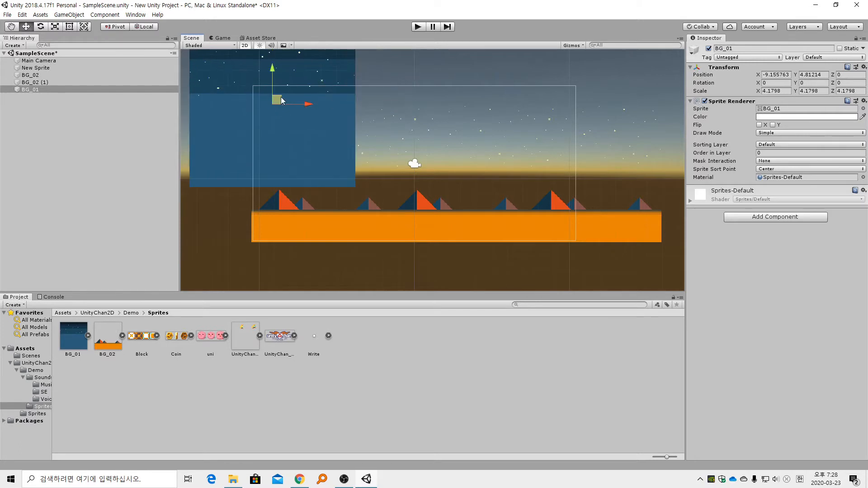
{"action": "left_click_drag", "start_coordinate": [280, 97], "coordinate": [337, 159]}
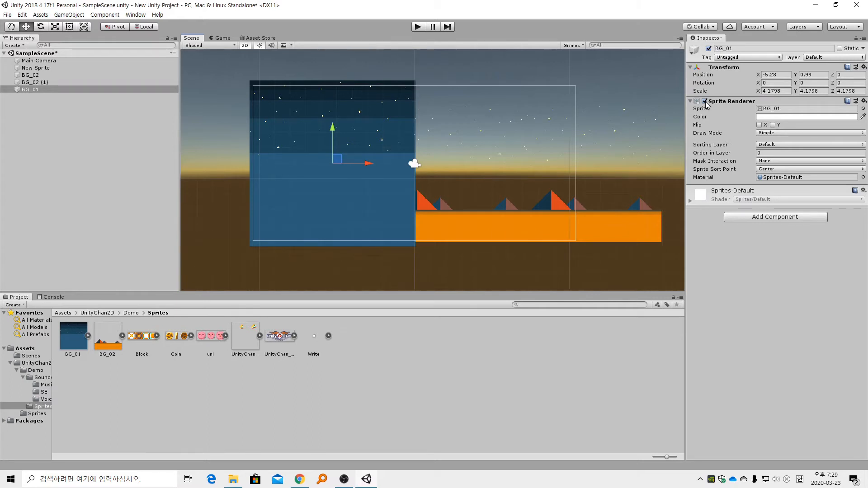
{"action": "mouse_move", "coordinate": [371, 164]}
{"action": "left_mouse_down"}
{"action": "mouse_move", "coordinate": [197, 165]}
{"action": "mouse_move", "coordinate": [369, 179]}
{"action": "left_mouse_up"}
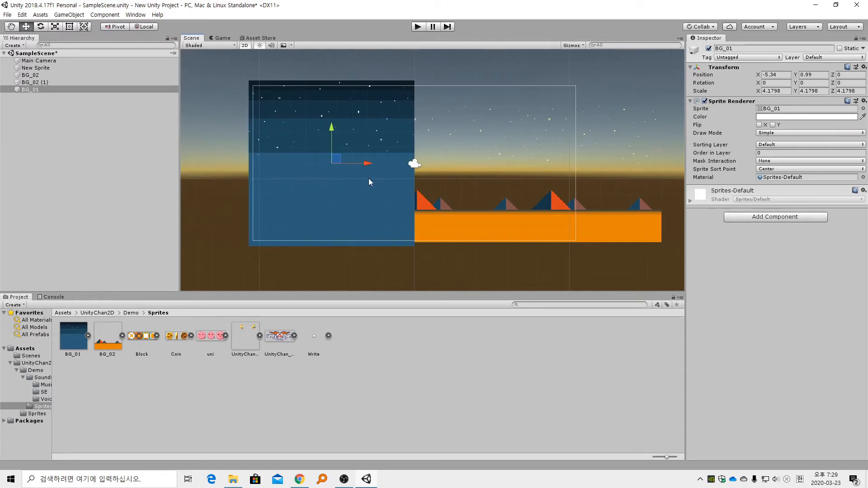
- Deactivate the BG_01 object to reveal what lies behind it, and activate it again
{"action": "left_click", "coordinate": [86, 89]}
{"action": "left_click", "coordinate": [709, 48]}
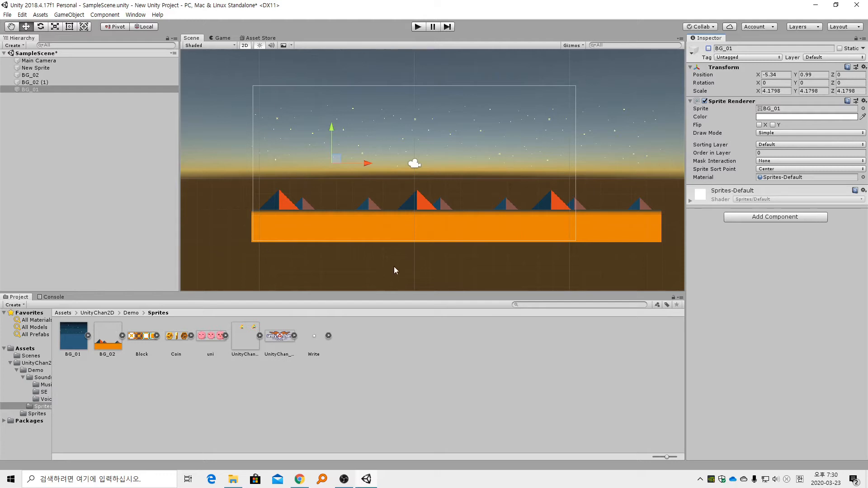
{"action": "left_click", "coordinate": [709, 48]}
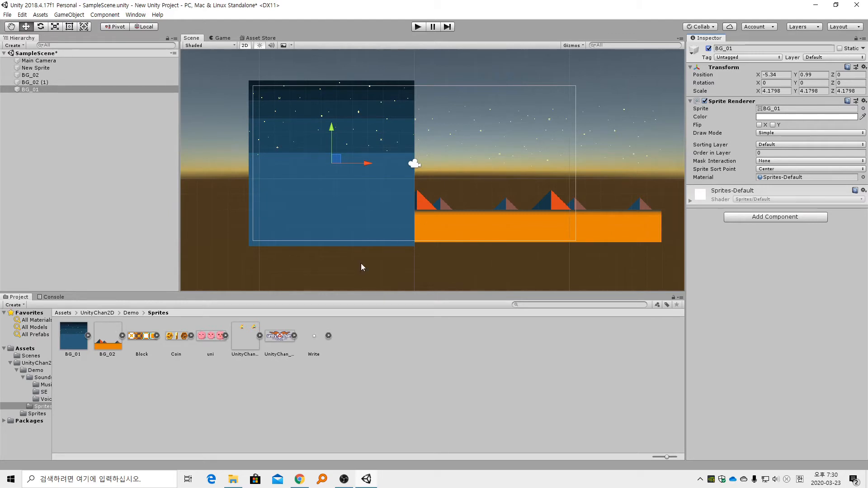
- Try changing the Order in Layer of BG_02 and set it back to 0
{"action": "left_click", "coordinate": [56, 74]}
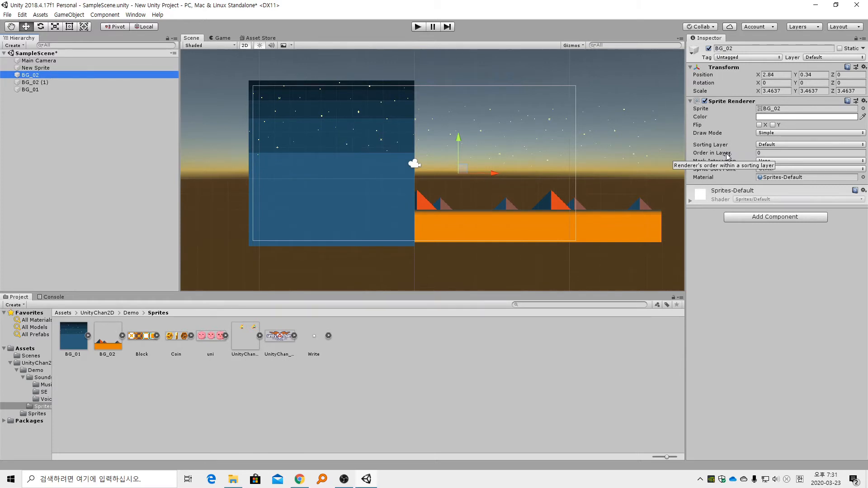
{"action": "left_click_drag", "start_coordinate": [727, 155], "coordinate": [692, 157]}
{"action": "left_click_drag", "start_coordinate": [771, 153], "coordinate": [754, 153]}
{"action": "type", "text": "0"}
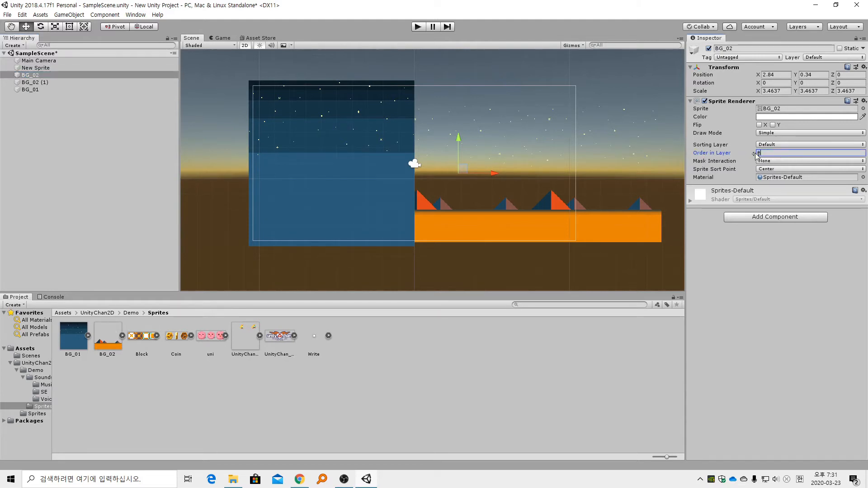
- Lower the Order in Layer of BG_01 to -17 to place it behind the ground sprites
{"action": "left_click", "coordinate": [129, 90]}
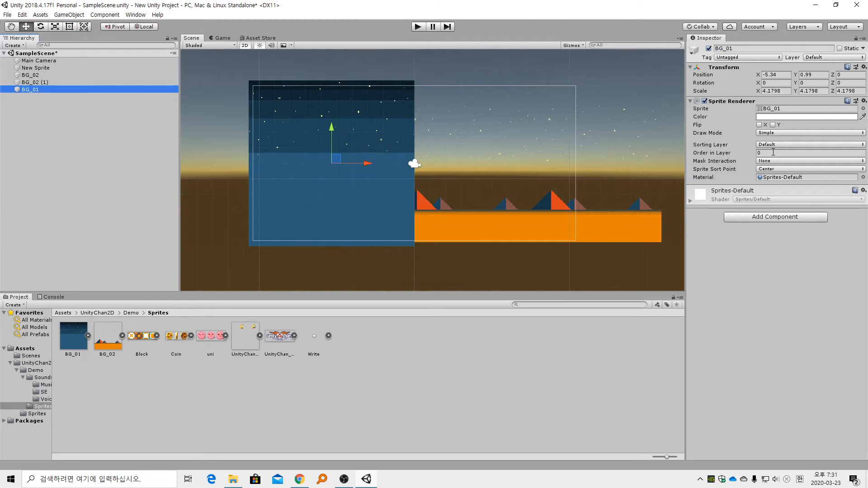
{"action": "left_click", "coordinate": [735, 156]}
{"action": "left_click_drag", "start_coordinate": [736, 156], "coordinate": [728, 157]}
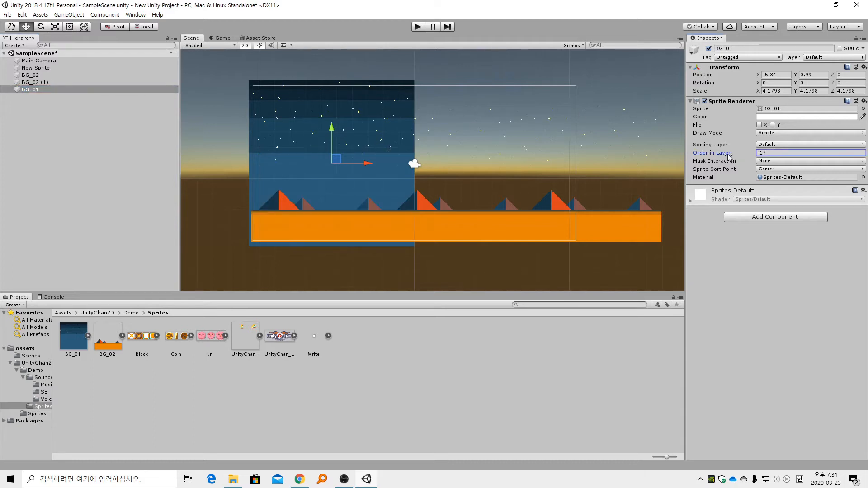
{"action": "left_click", "coordinate": [780, 153]}
- Set the Order in Layer of New Sprite, BG_02 and BG_02 (1) together to 1
{"action": "left_click", "coordinate": [138, 82]}
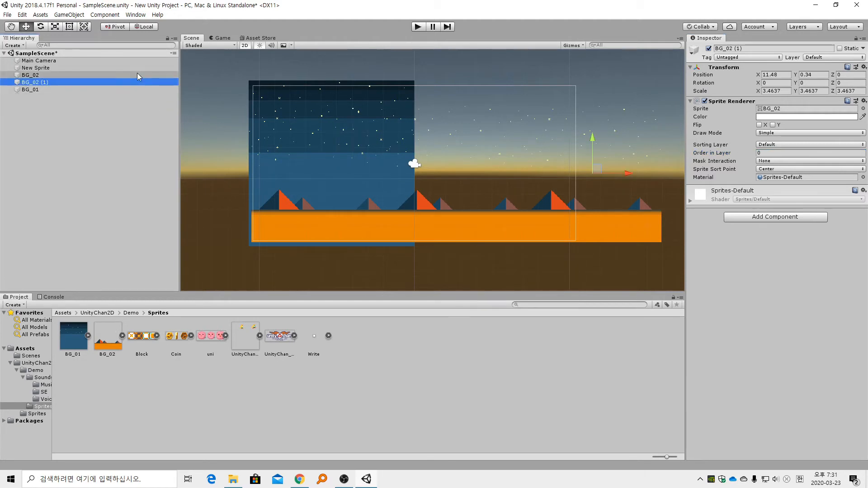
{"action": "left_click", "coordinate": [127, 75], "text": "ctrl"}
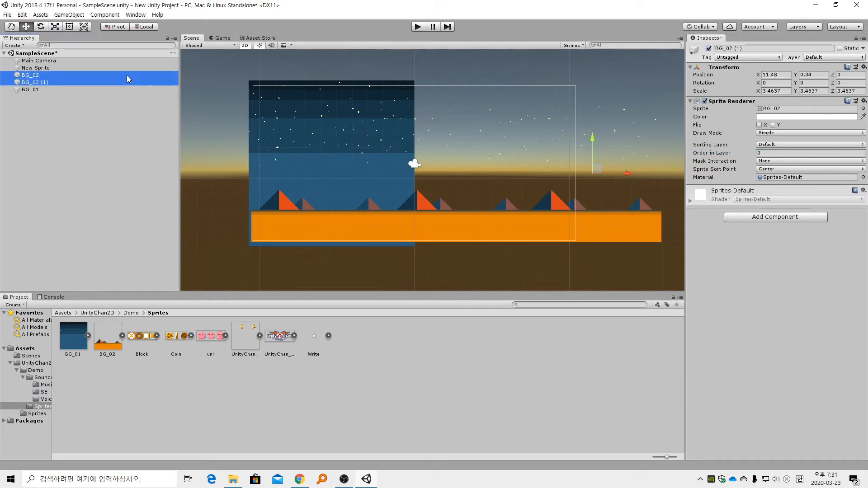
{"action": "left_click", "coordinate": [131, 66], "text": "ctrl"}
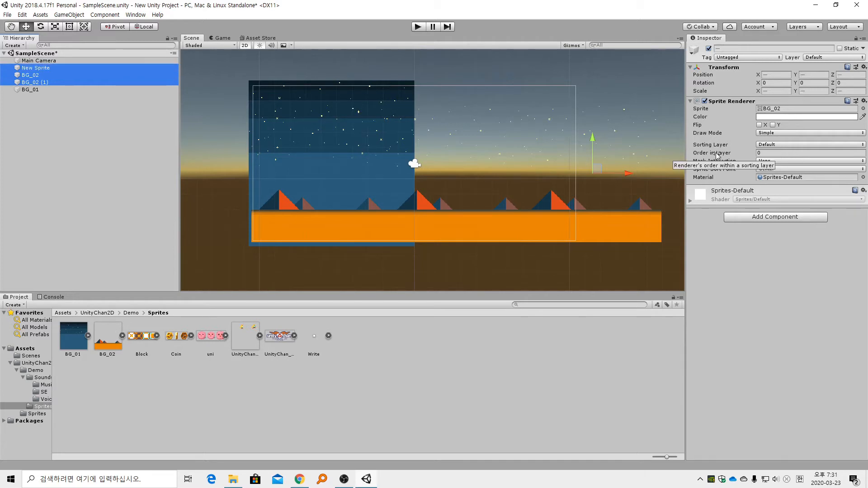
{"action": "left_click_drag", "start_coordinate": [706, 157], "coordinate": [731, 156]}
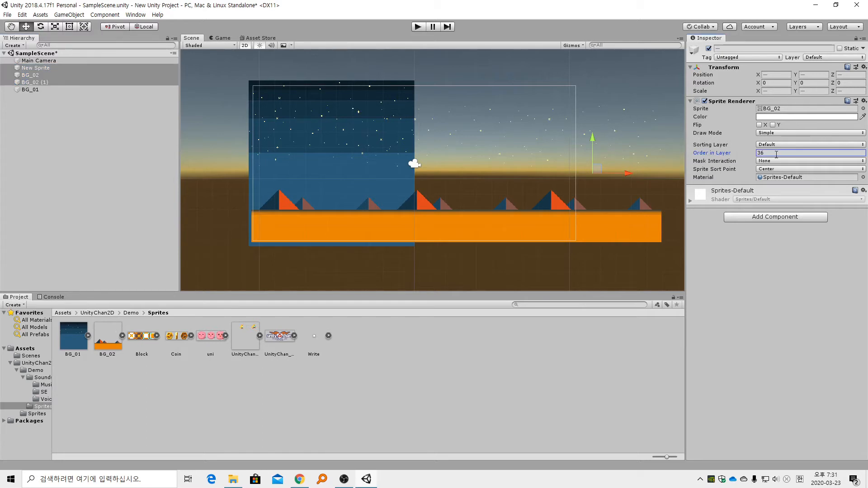
{"action": "left_click", "coordinate": [770, 154]}
{"action": "left_click", "coordinate": [772, 145]}
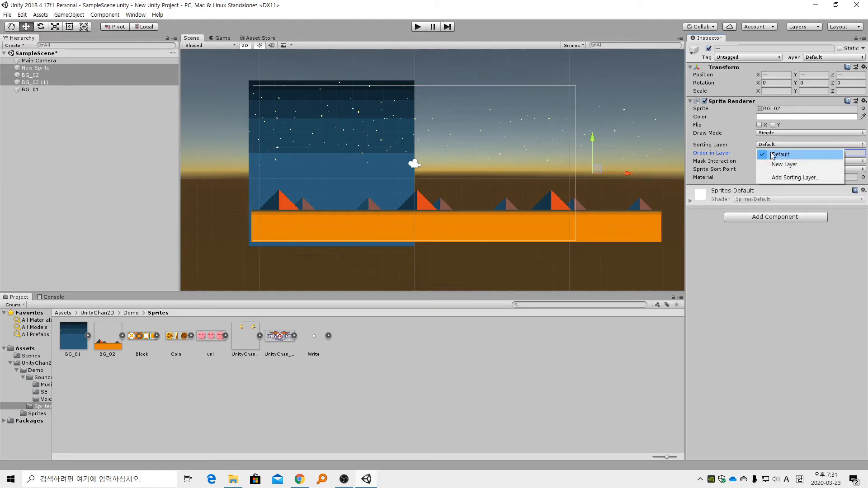
{"action": "left_click", "coordinate": [762, 264]}
{"action": "type", "text": "1"}
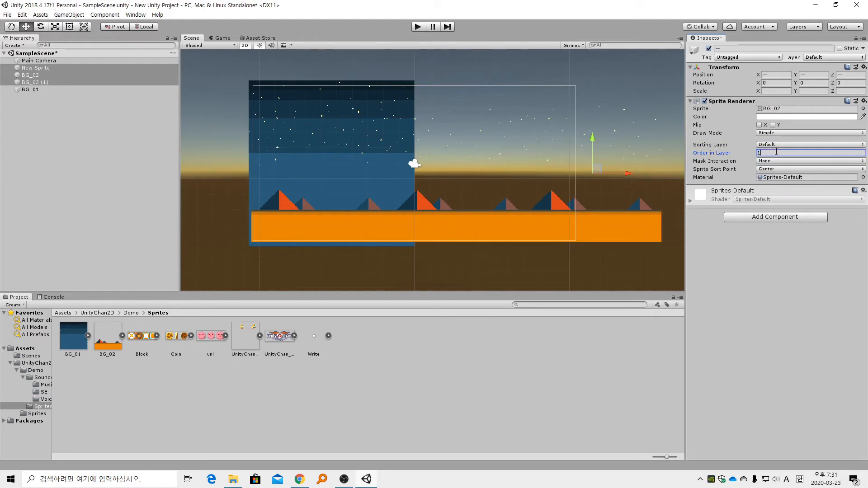
{"action": "left_click", "coordinate": [134, 121]}
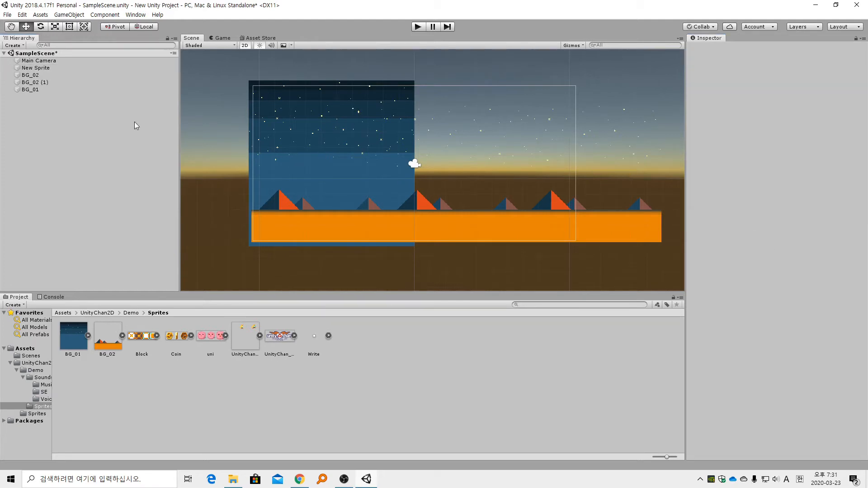
- Reset the Order in Layer of BG_01 to 0
{"action": "left_click", "coordinate": [133, 93]}
{"action": "left_click", "coordinate": [774, 152]}
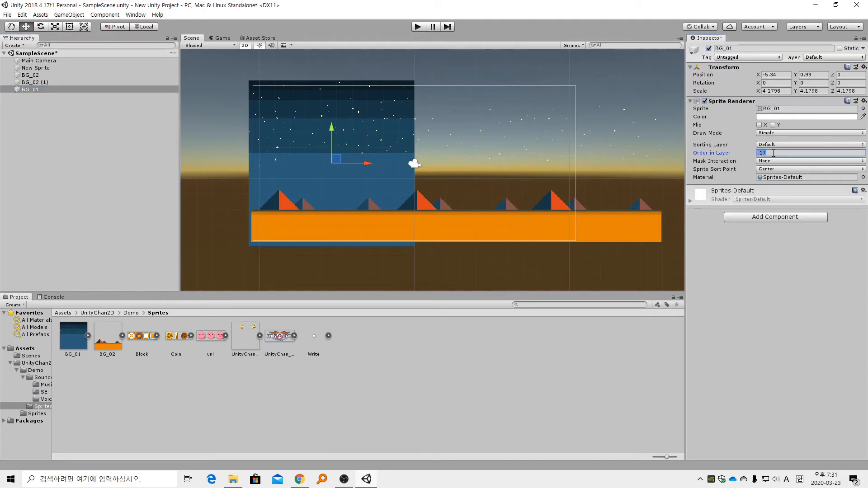
{"action": "type", "text": "0"}
{"action": "left_click", "coordinate": [732, 273]}
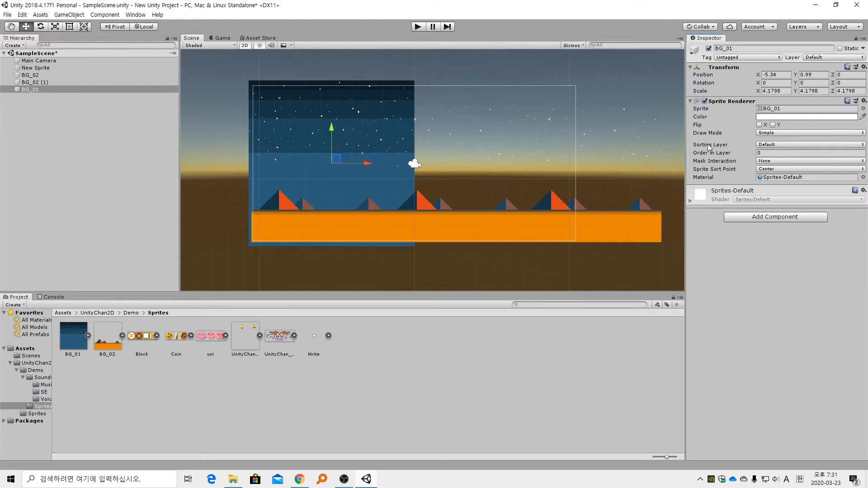
- Open the project's sorting layer settings and delete the existing New Layer
{"action": "left_click", "coordinate": [773, 146]}
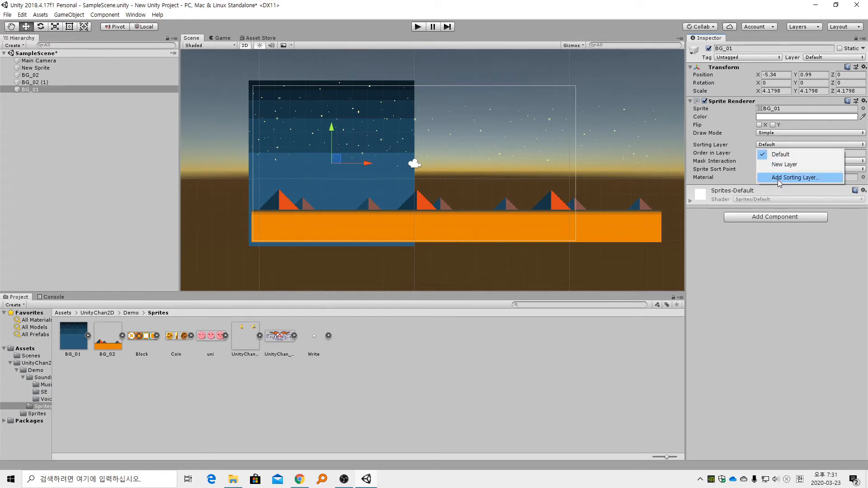
{"action": "left_click", "coordinate": [776, 149]}
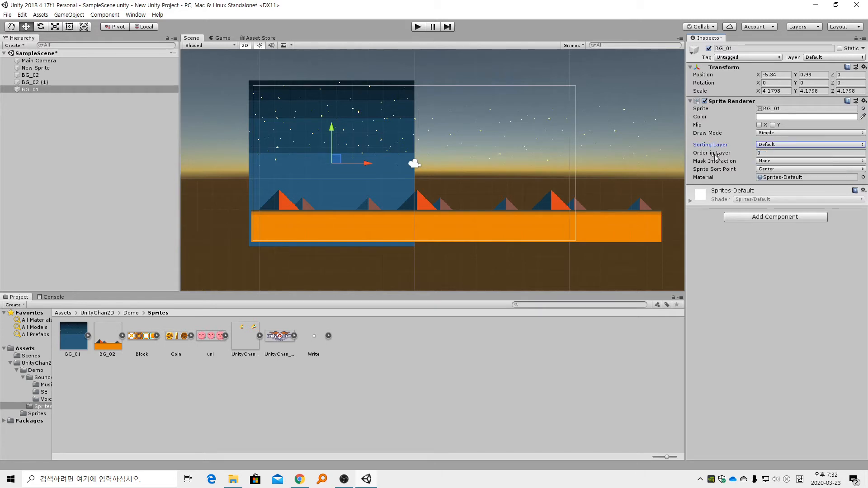
{"action": "left_click", "coordinate": [777, 145]}
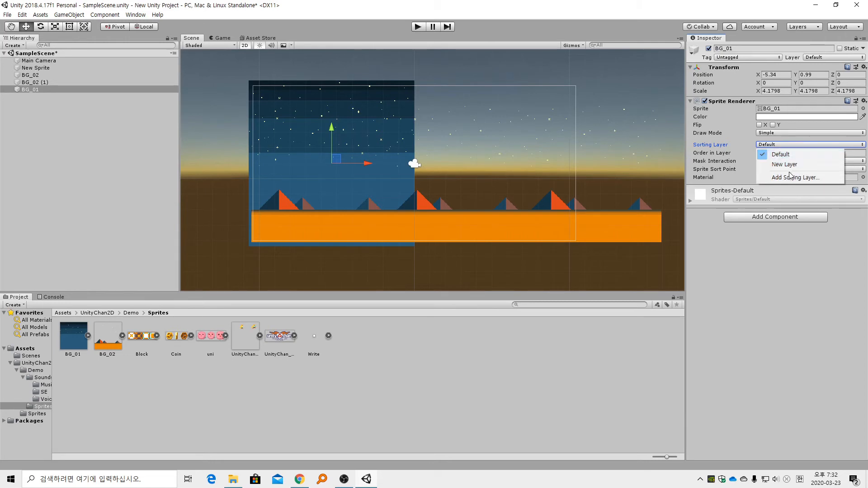
{"action": "left_click", "coordinate": [788, 178]}
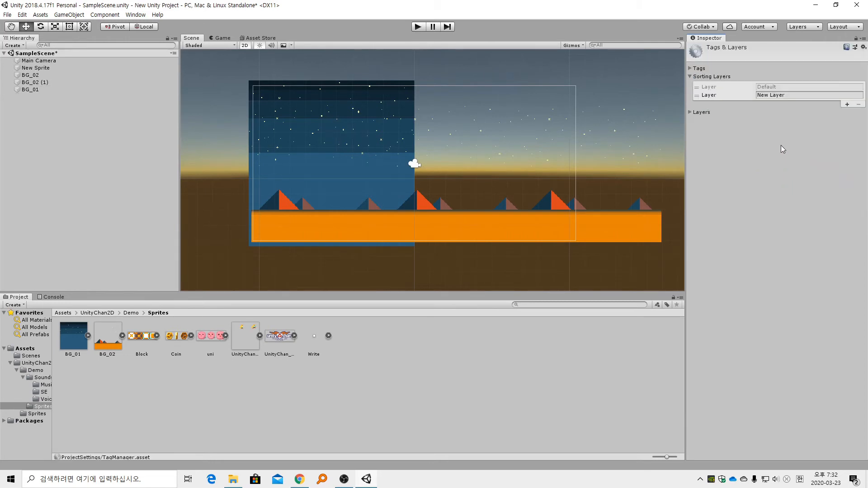
{"action": "left_click", "coordinate": [714, 96]}
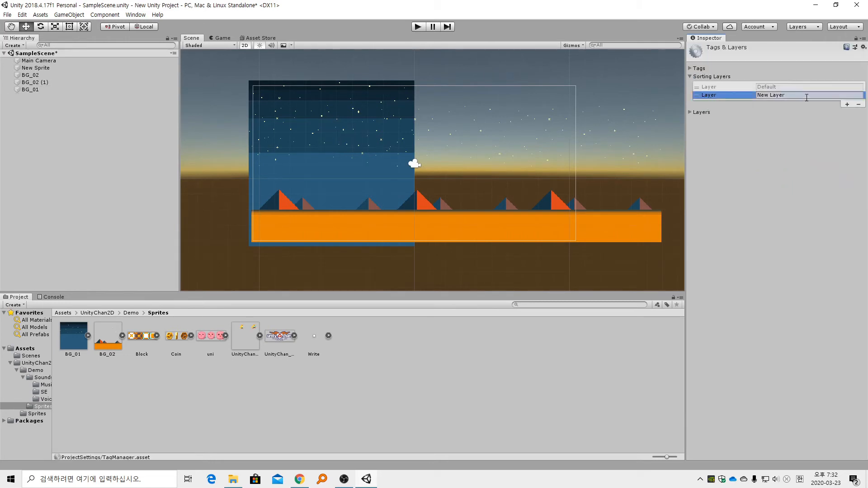
{"action": "left_click", "coordinate": [859, 105]}
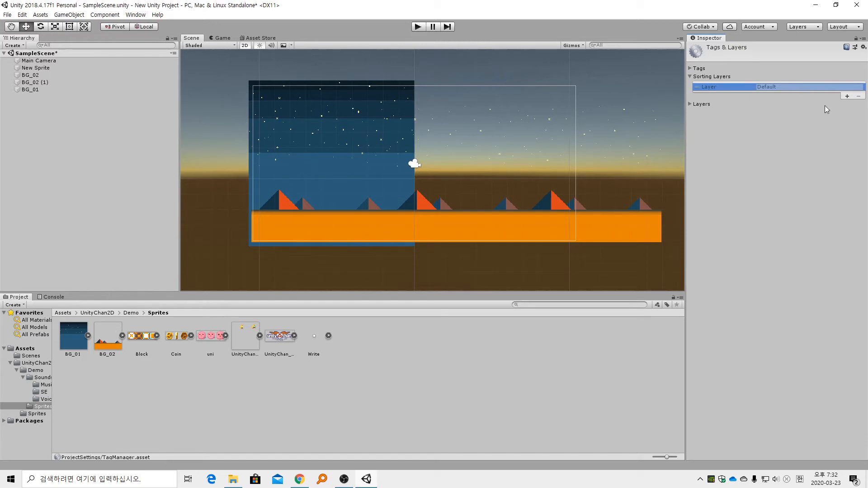
- Add two sorting layers below Default, named forground and background in that order
{"action": "left_click", "coordinate": [847, 96]}
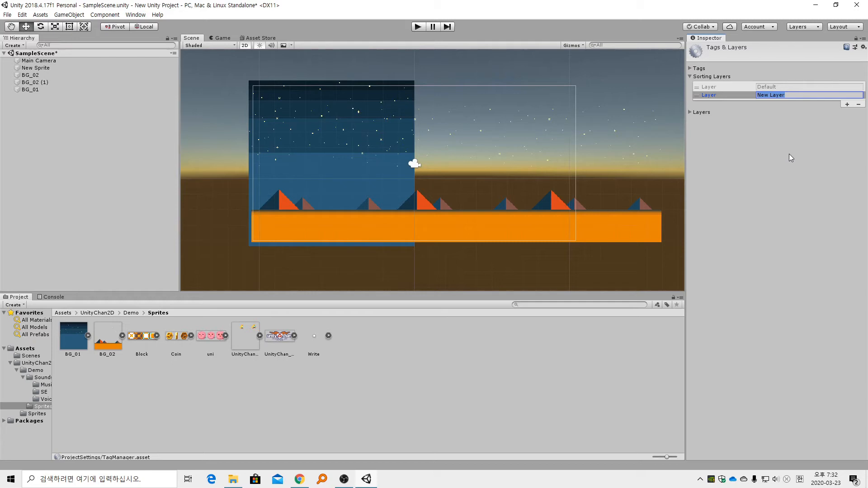
{"action": "type", "text": "forground"}
{"action": "key", "text": "Return"}
{"action": "left_click", "coordinate": [848, 105]}
{"action": "left_click", "coordinate": [818, 103]}
{"action": "type", "text": "b"}
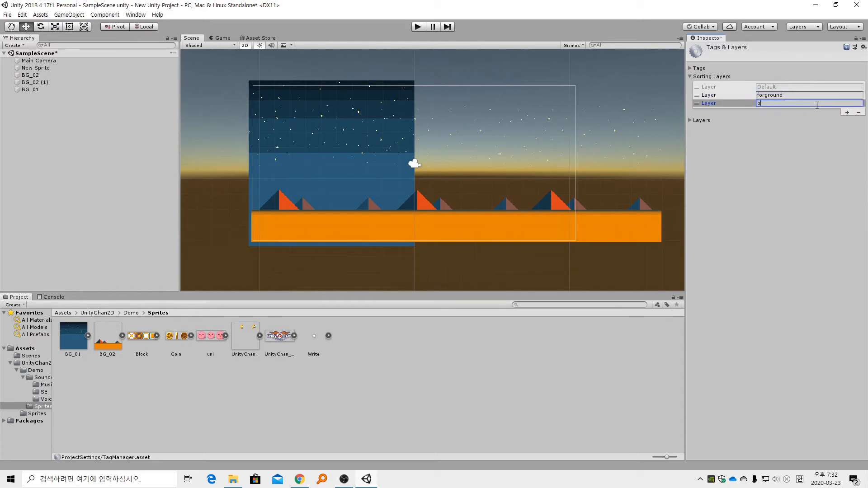
{"action": "type", "text": "ackground"}
{"action": "left_click", "coordinate": [791, 227]}
{"action": "left_click", "coordinate": [691, 77]}
{"action": "left_click", "coordinate": [691, 76]}
- Assign New Sprite, BG_02 and BG_02 (1) to the forground sorting layer
{"action": "left_click", "coordinate": [42, 74]}
{"action": "left_click", "coordinate": [45, 70]}
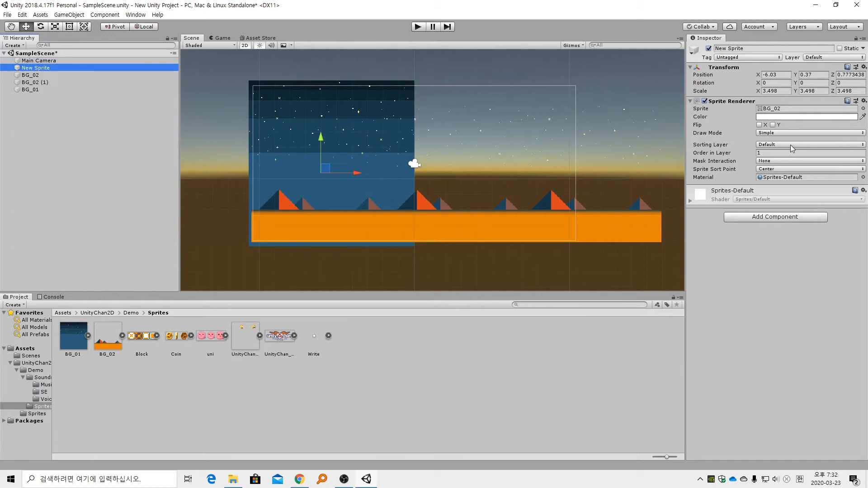
{"action": "left_click", "coordinate": [767, 144]}
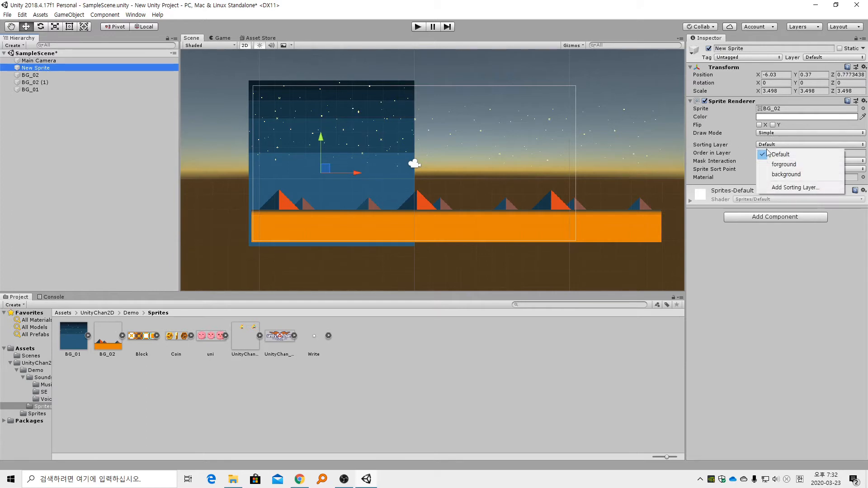
{"action": "left_click", "coordinate": [782, 170]}
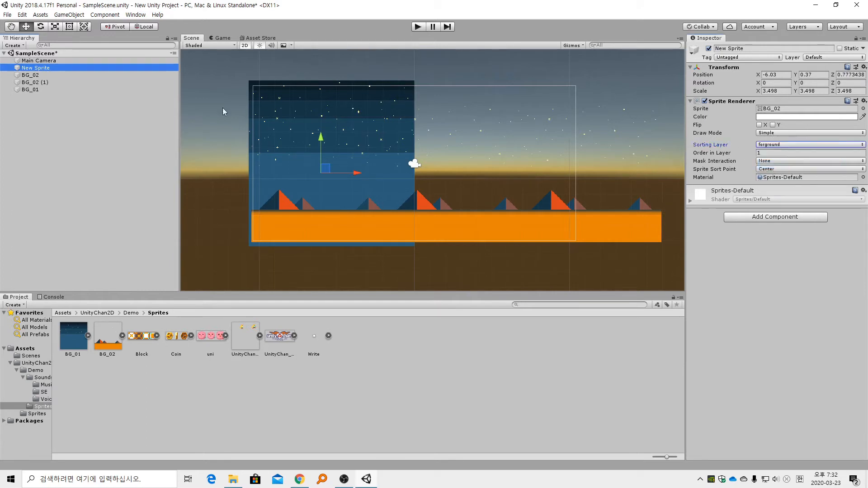
{"action": "left_click", "coordinate": [88, 74]}
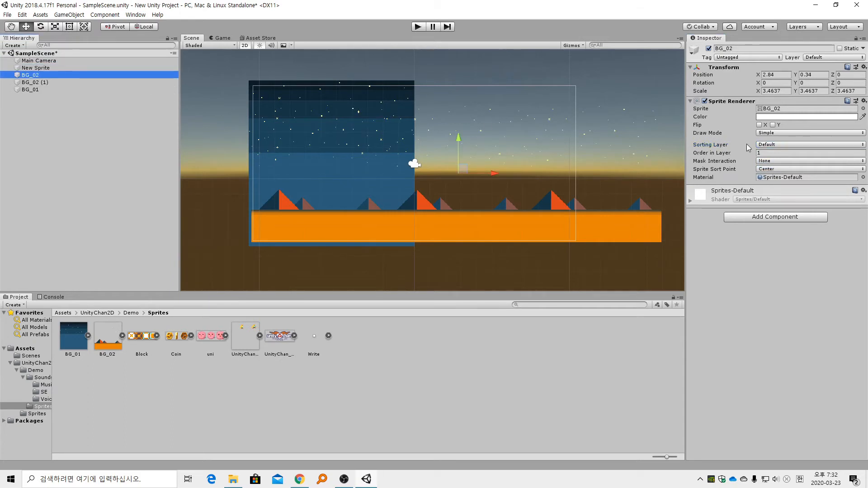
{"action": "left_click", "coordinate": [768, 145]}
{"action": "left_click", "coordinate": [781, 154]}
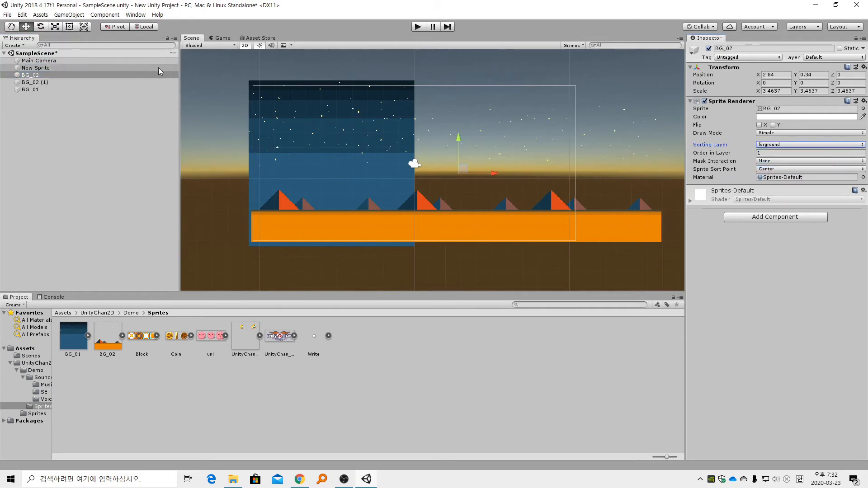
{"action": "left_click", "coordinate": [138, 81]}
{"action": "left_click", "coordinate": [784, 145]}
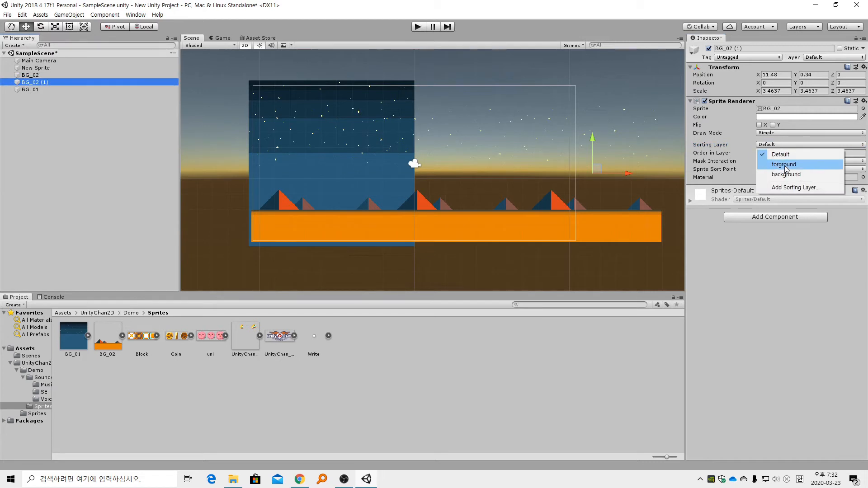
{"action": "left_click", "coordinate": [786, 164]}
- Assign the BG_01 object to the background sorting layer
{"action": "left_click", "coordinate": [50, 89]}
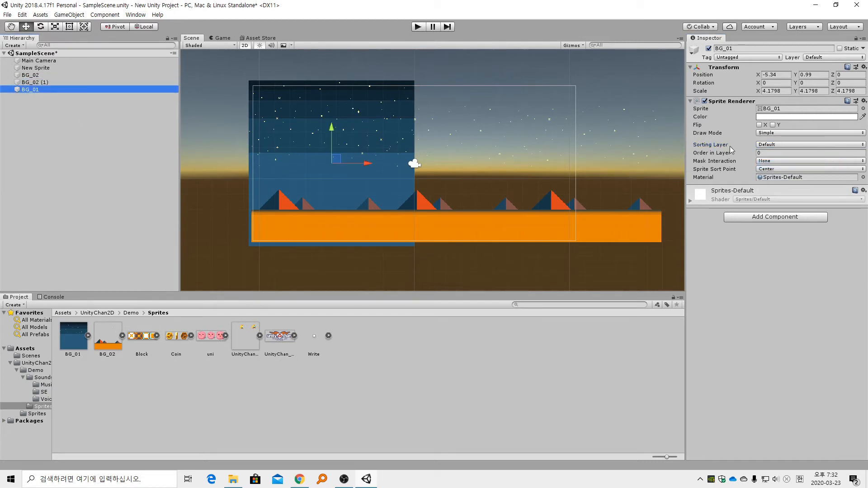
{"action": "left_click", "coordinate": [777, 145]}
{"action": "left_click", "coordinate": [776, 175]}
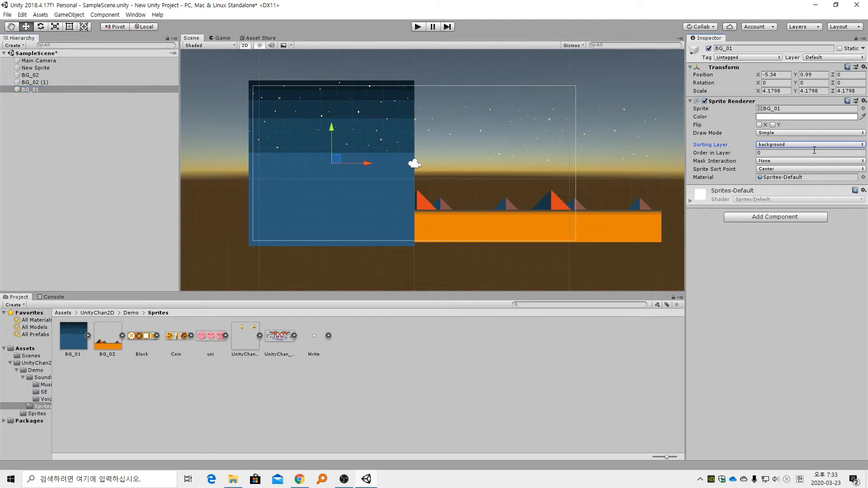
- Open the sorting layer settings and move the background layer above Default
{"action": "left_click", "coordinate": [801, 145]}
{"action": "left_click", "coordinate": [790, 188]}
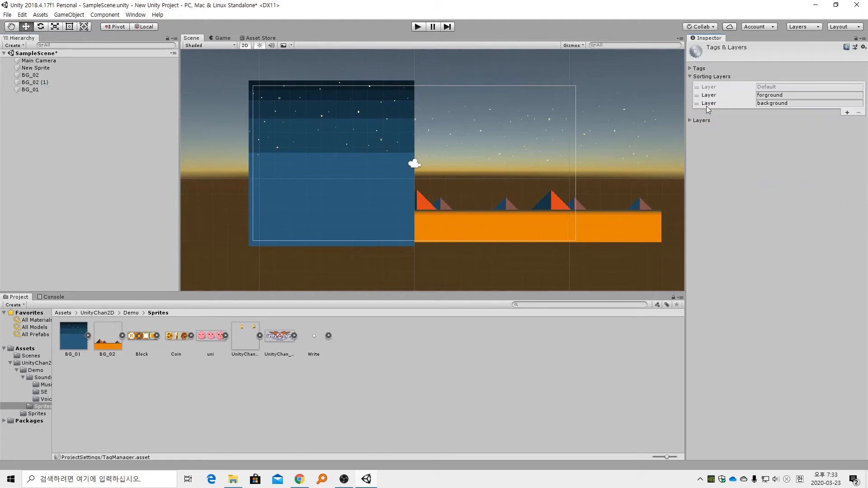
{"action": "left_click_drag", "start_coordinate": [698, 104], "coordinate": [699, 84]}
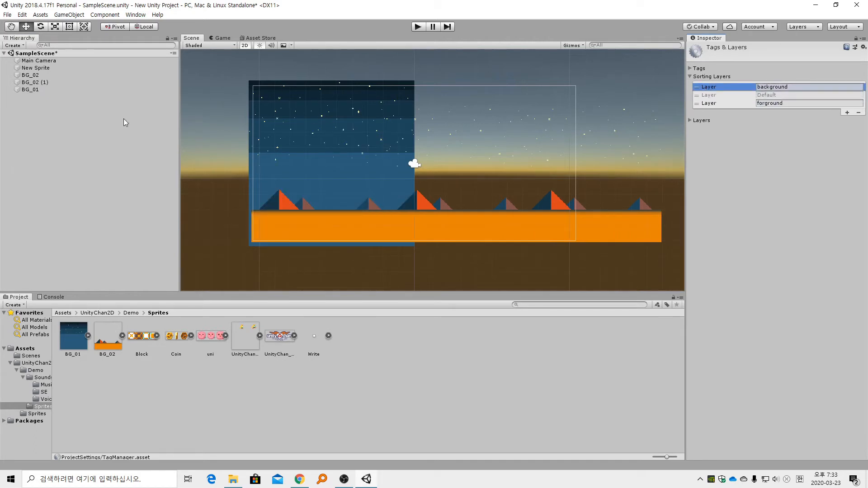
- Examine the Sorting Layer choices and the Order in Layer setting of the BG_01 object
{"action": "left_click", "coordinate": [68, 89]}
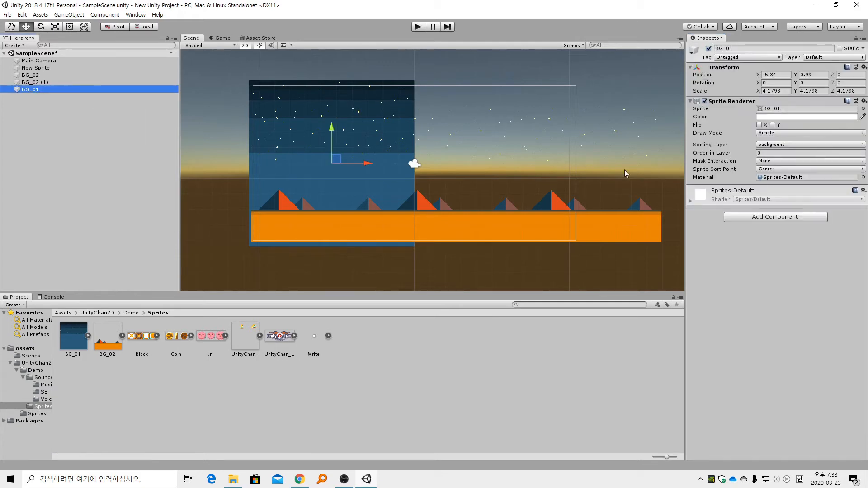
{"action": "left_click", "coordinate": [773, 146]}
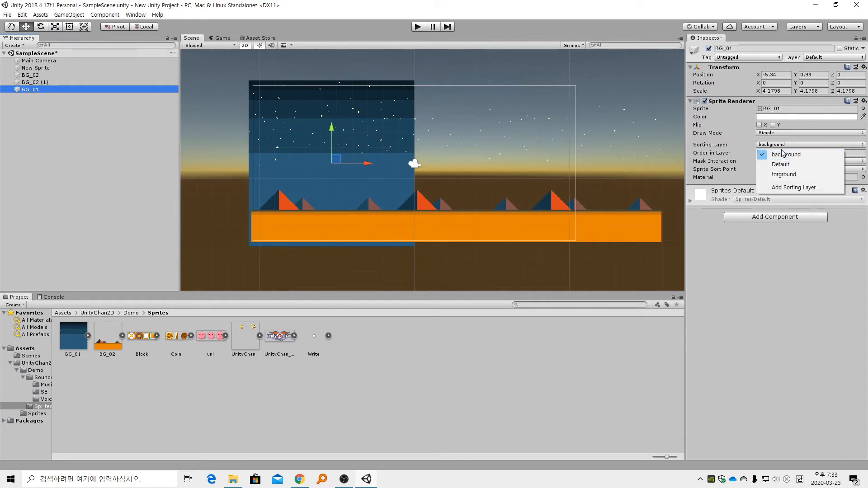
{"action": "left_click", "coordinate": [779, 150]}
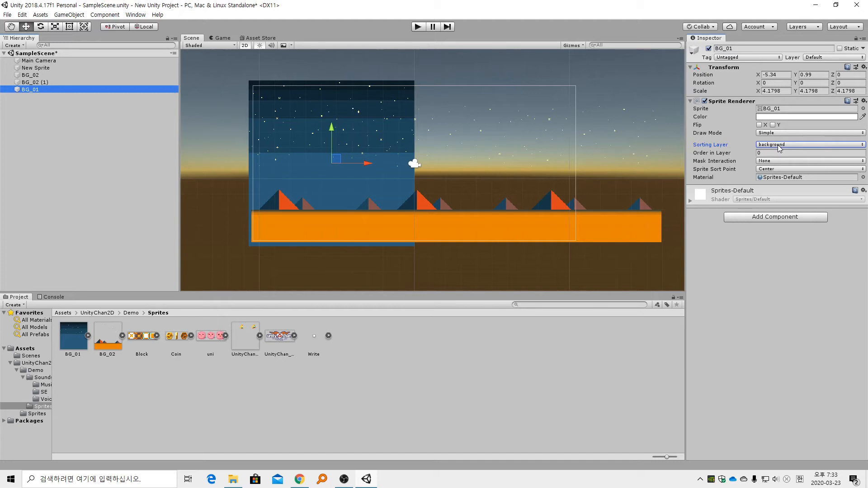
{"action": "left_click", "coordinate": [779, 145]}
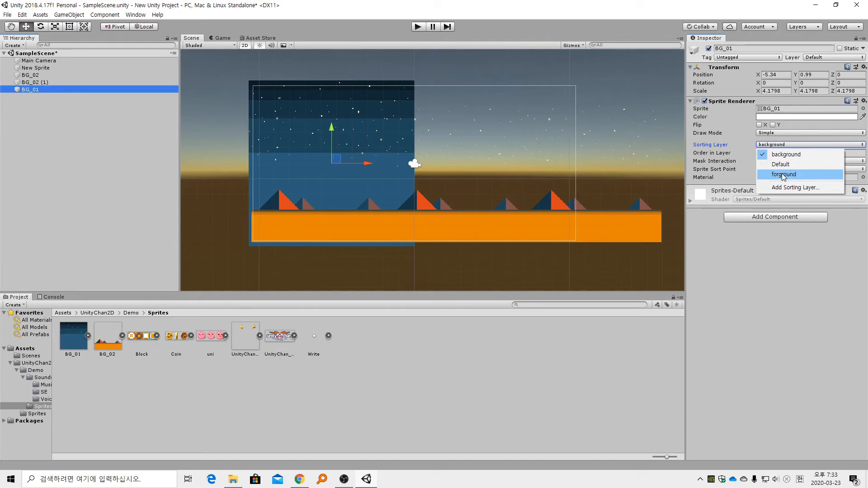
{"action": "left_click", "coordinate": [728, 161]}
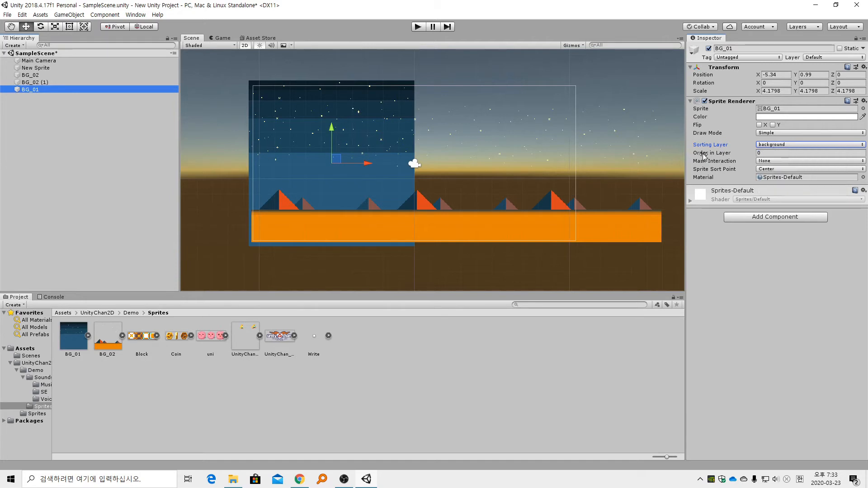
{"action": "left_click", "coordinate": [765, 152]}
{"action": "double_click", "coordinate": [768, 153]}
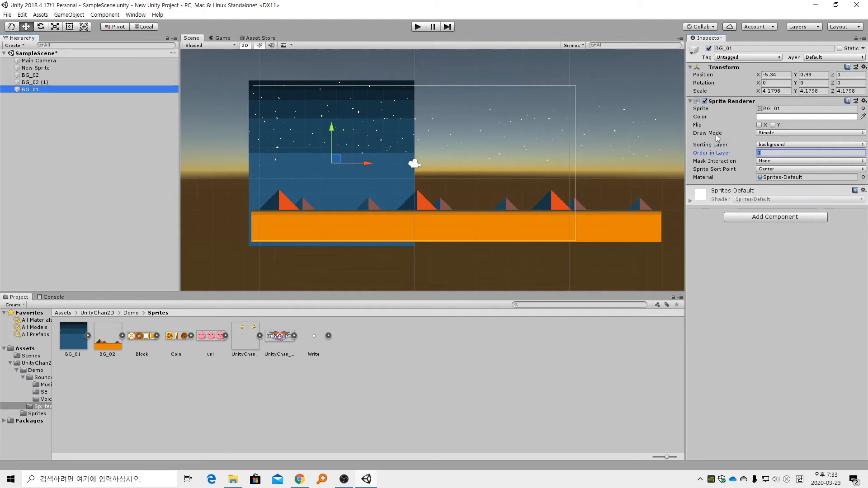
{"action": "left_click", "coordinate": [773, 144]}
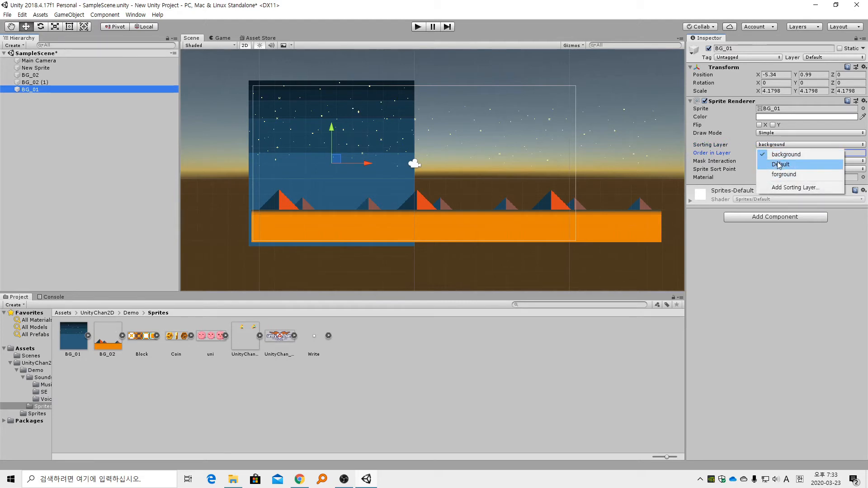
{"action": "left_click", "coordinate": [785, 154]}
{"action": "left_click", "coordinate": [764, 153]}
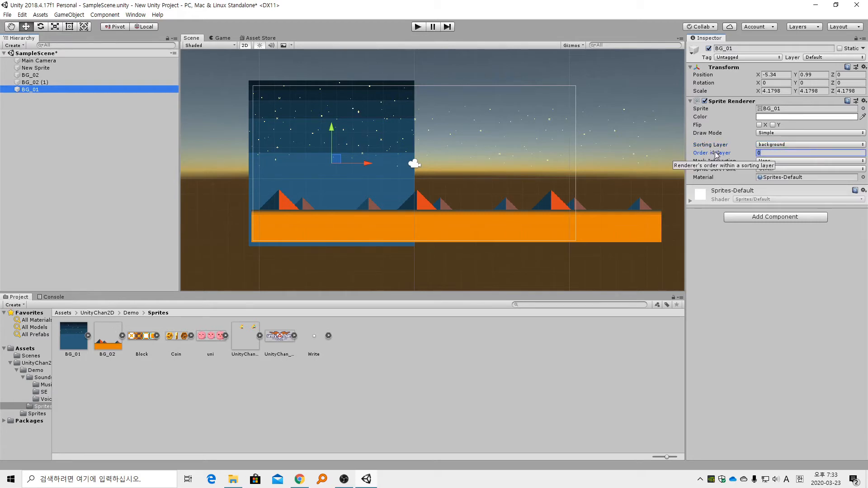
{"action": "left_click", "coordinate": [778, 146]}
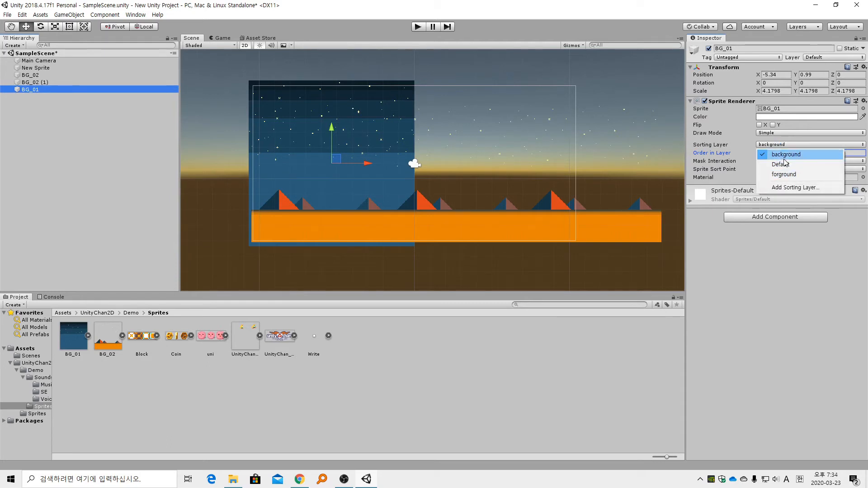
{"action": "left_click", "coordinate": [785, 155]}
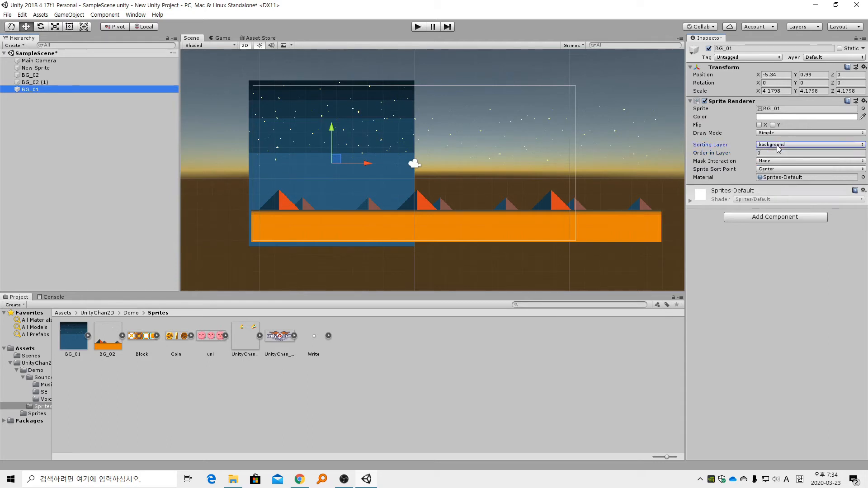
{"action": "left_click", "coordinate": [719, 156]}
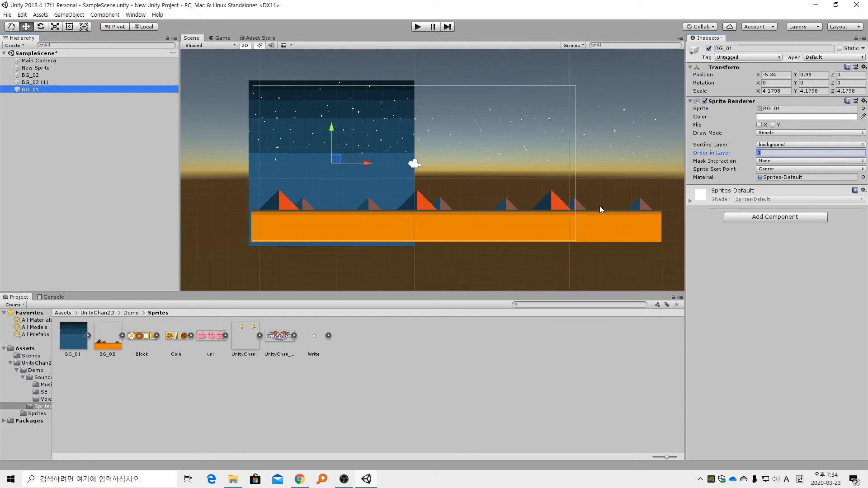
- Duplicate the BG_01 object and move the copy right beside the original, to about X 5.2
{"action": "left_click", "coordinate": [113, 91]}
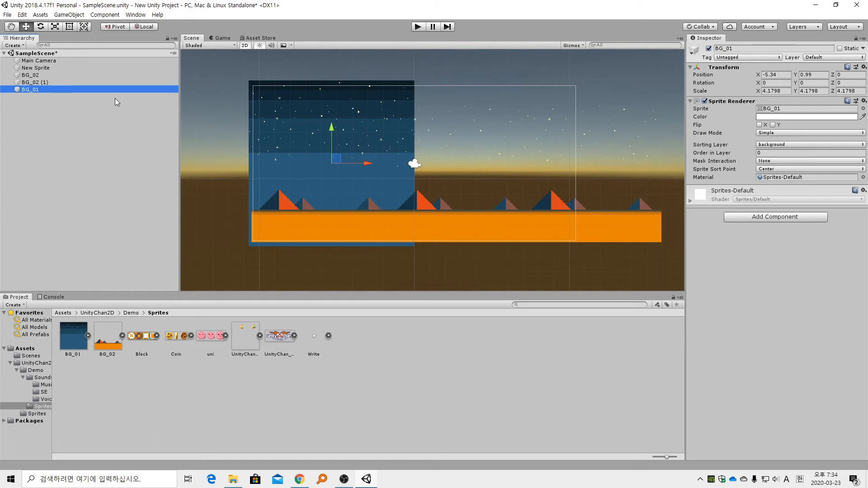
{"action": "key", "text": "ctrl+d"}
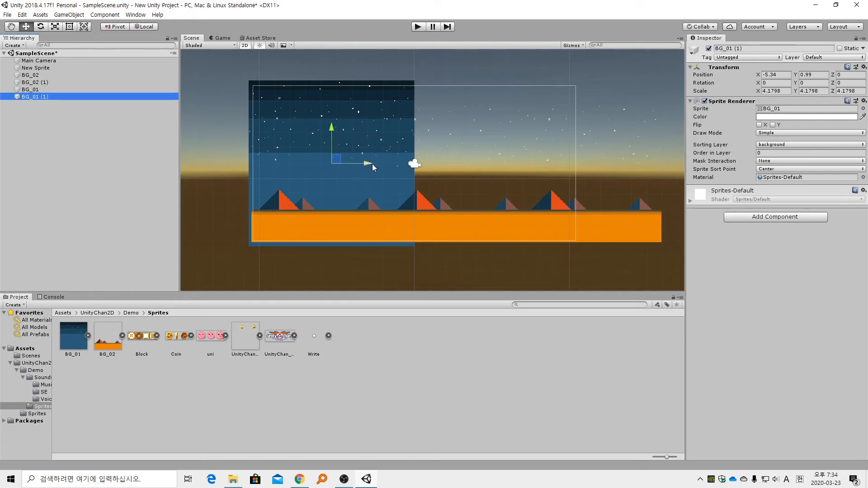
{"action": "left_click_drag", "start_coordinate": [373, 164], "coordinate": [535, 167]}
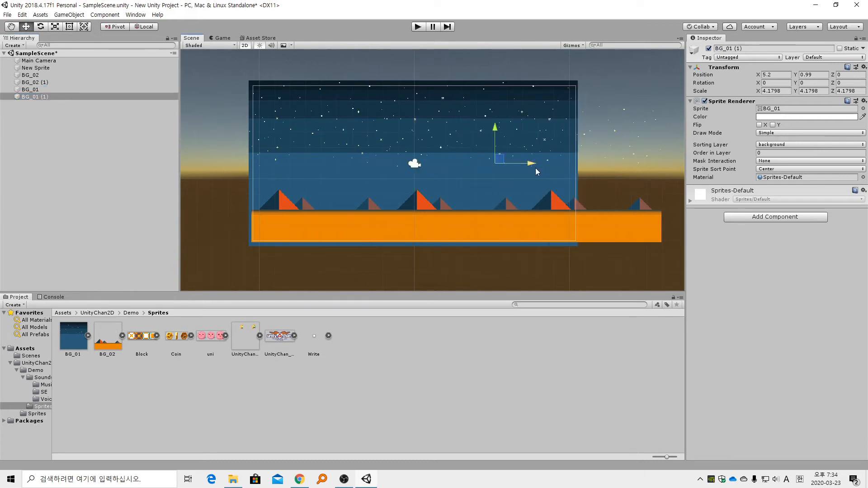
{"action": "left_click", "coordinate": [539, 368]}
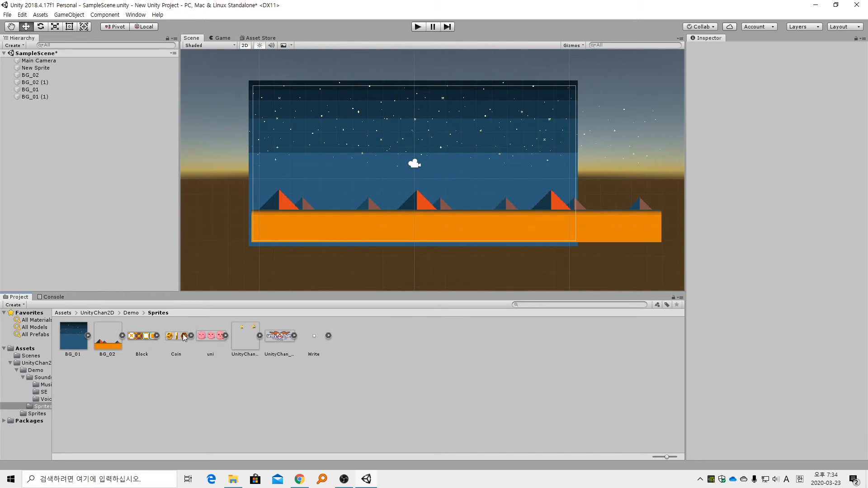
- Keep the Block texture's Sprite Mode at Multiple and open the texture in the Sprite Editor
{"action": "left_click", "coordinate": [140, 339]}
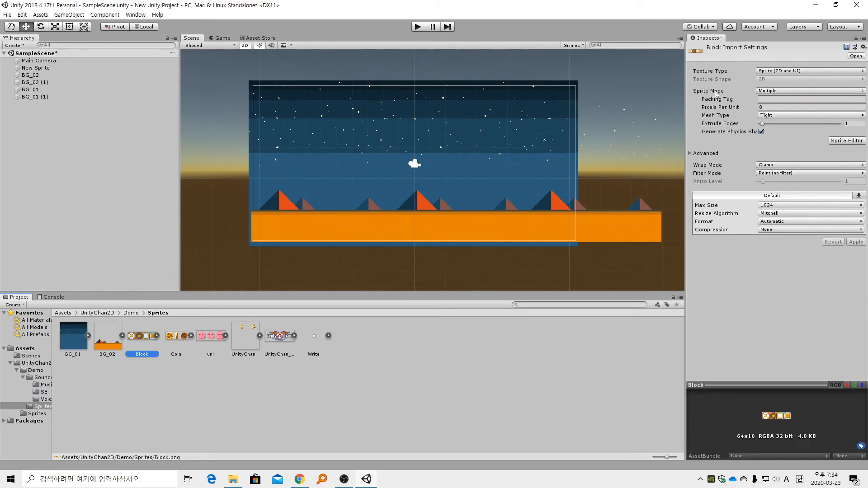
{"action": "left_click", "coordinate": [771, 94]}
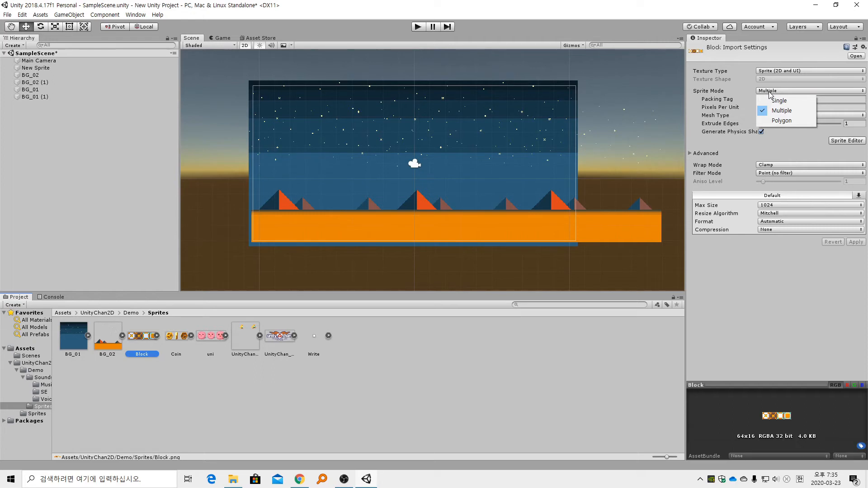
{"action": "left_click", "coordinate": [772, 93]}
{"action": "left_click", "coordinate": [772, 93]}
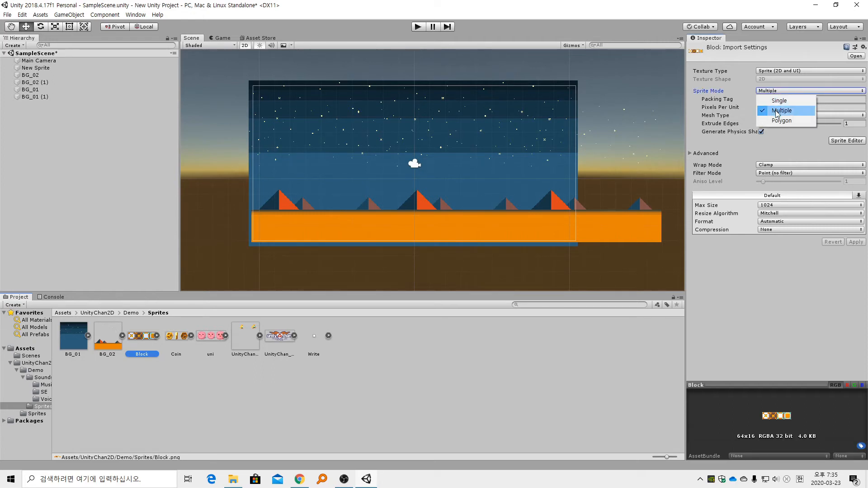
{"action": "left_click", "coordinate": [778, 110]}
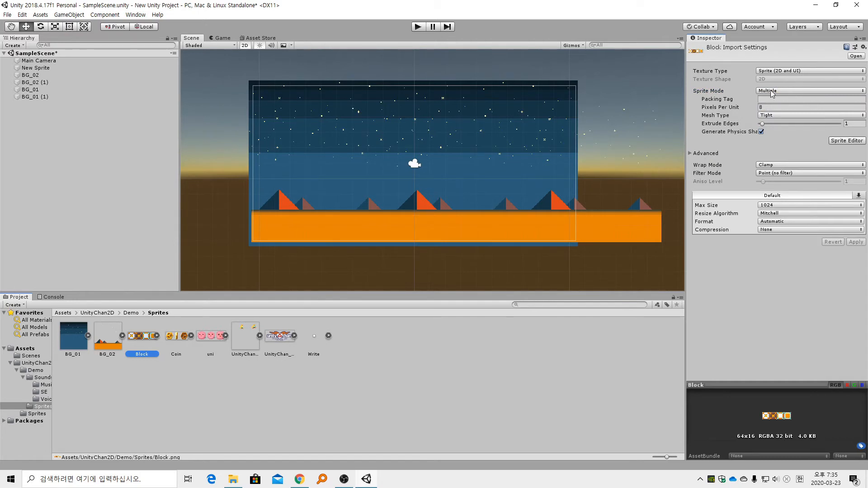
{"action": "left_click", "coordinate": [846, 141]}
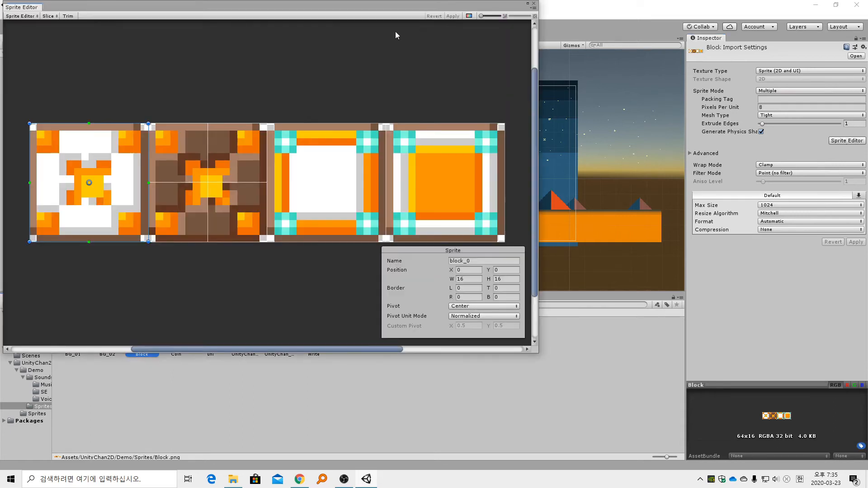
{"action": "left_click_drag", "start_coordinate": [380, 6], "coordinate": [504, 30]}
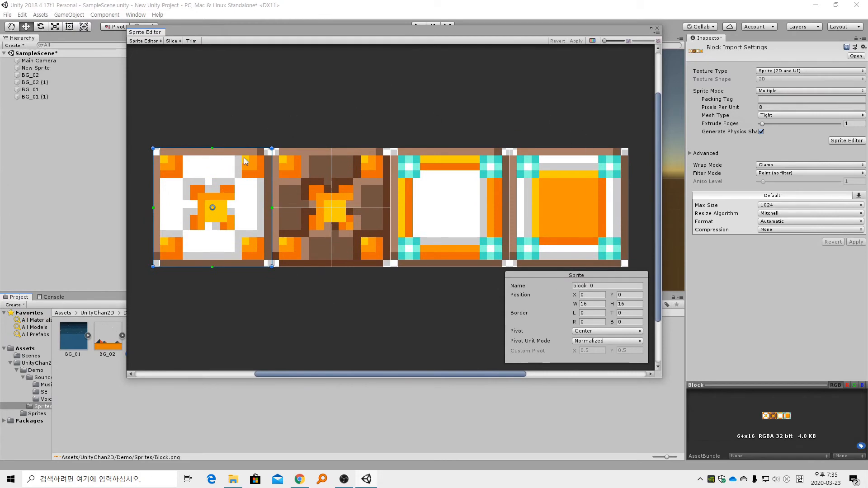
- Inspect the existing slices of the four block tiles, including the subdivided brown tile
{"action": "left_click", "coordinate": [256, 112]}
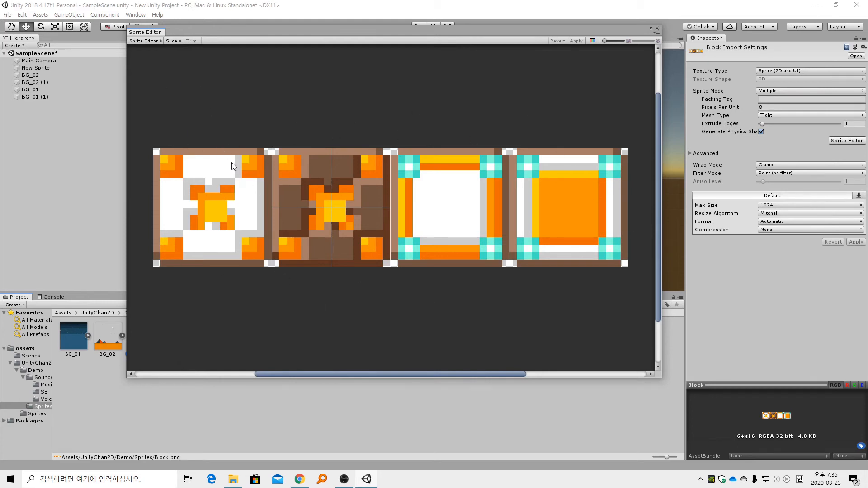
{"action": "left_click", "coordinate": [239, 202]}
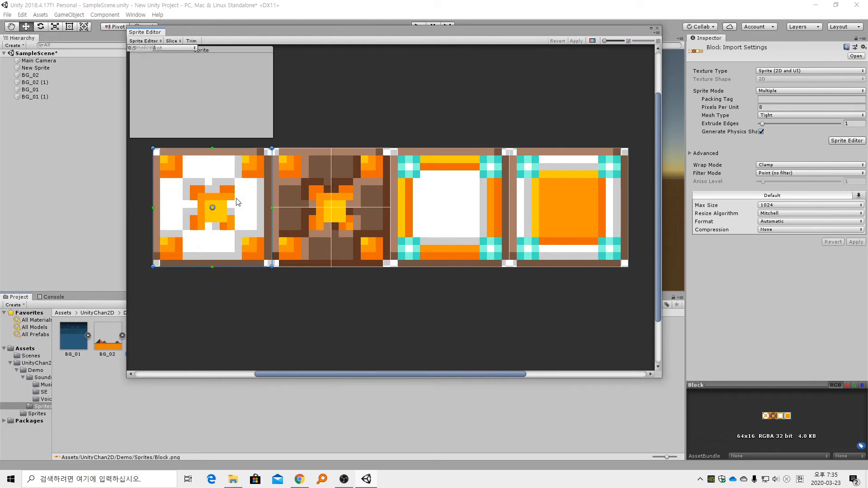
{"action": "left_click", "coordinate": [340, 135]}
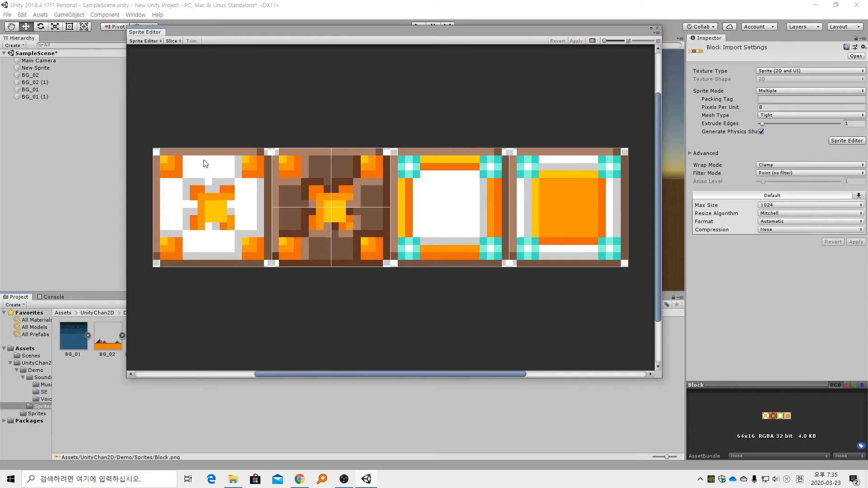
{"action": "left_click", "coordinate": [428, 215]}
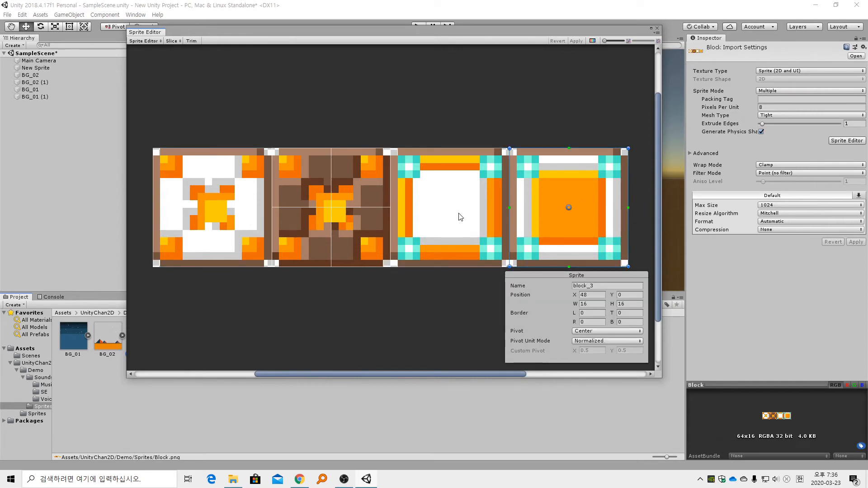
{"action": "left_click", "coordinate": [253, 183]}
{"action": "left_click", "coordinate": [307, 169]}
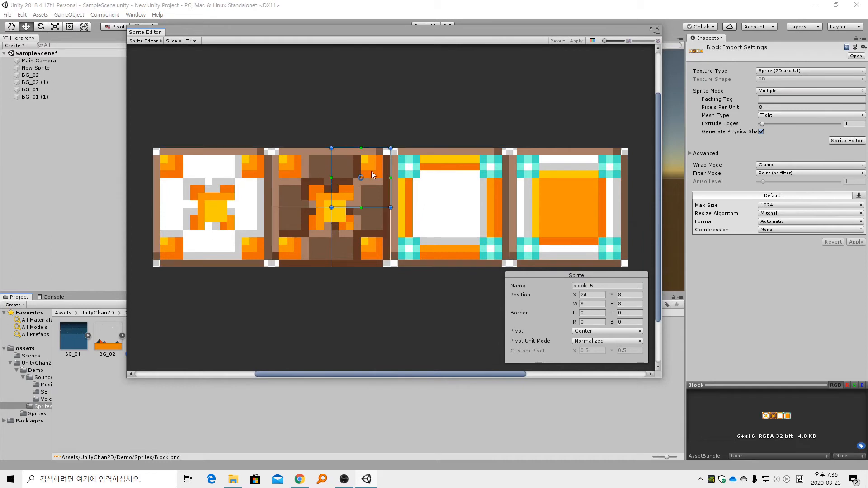
{"action": "left_click", "coordinate": [449, 205]}
{"action": "left_click", "coordinate": [561, 208]}
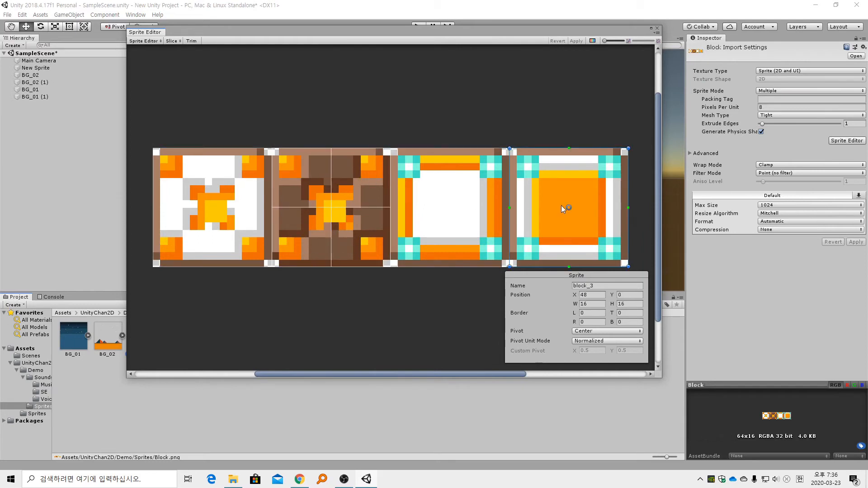
{"action": "left_click", "coordinate": [419, 109]}
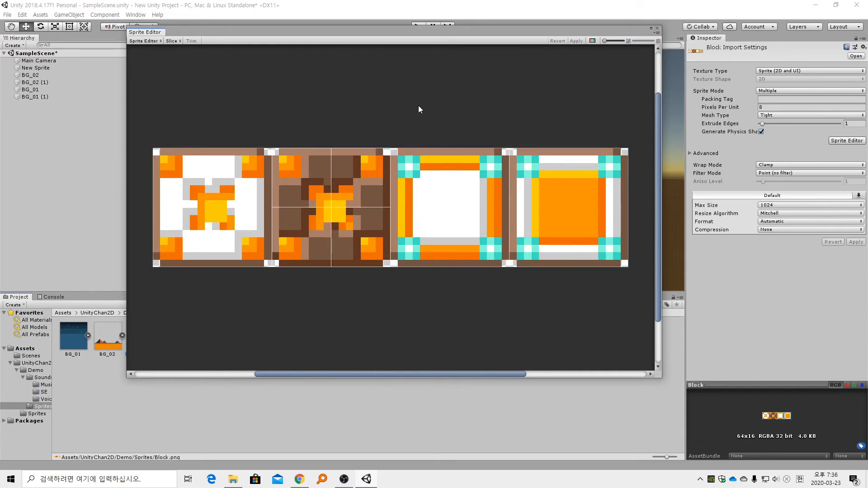
- Slice the Block texture with Grid By Cell Count into 4 columns and 1 row
{"action": "left_click", "coordinate": [174, 41]}
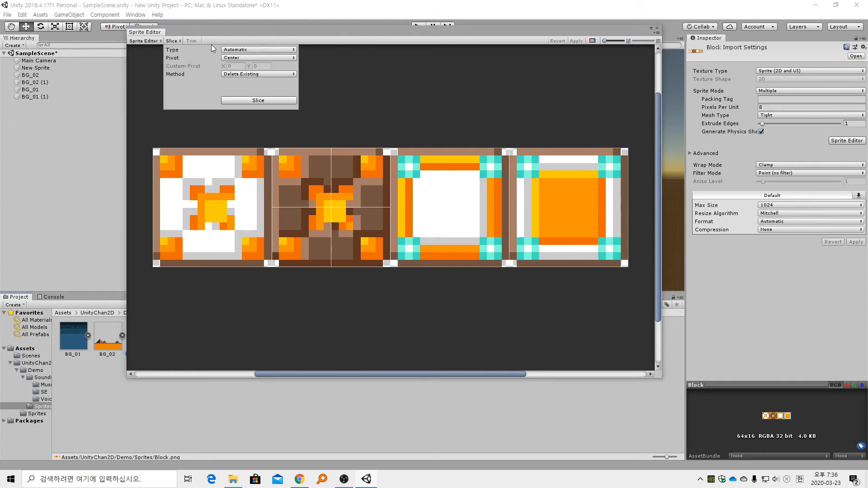
{"action": "left_click", "coordinate": [255, 49]}
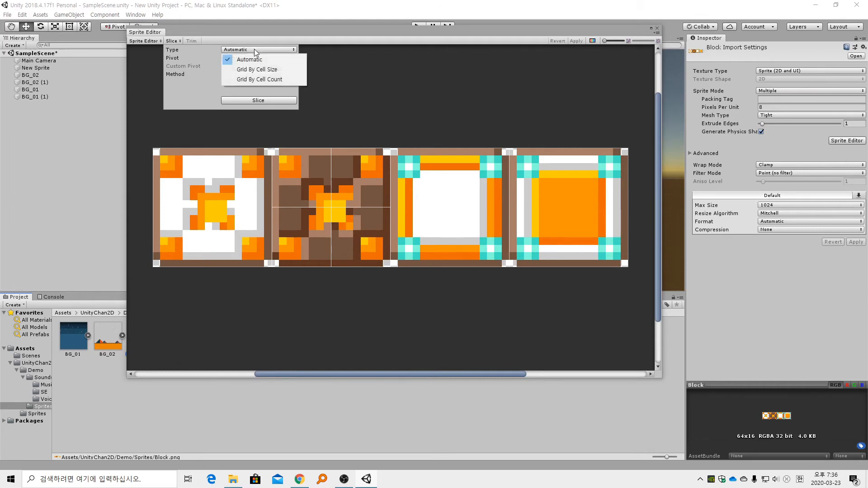
{"action": "left_click", "coordinate": [272, 80]}
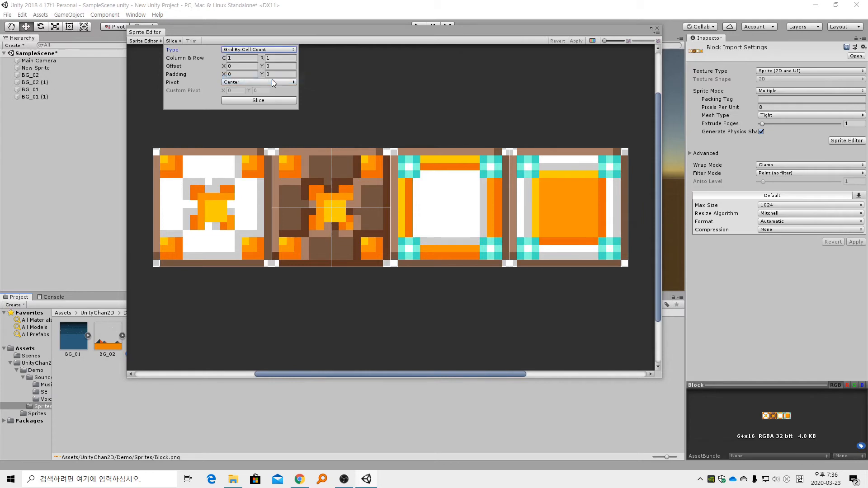
{"action": "left_click", "coordinate": [256, 60]}
{"action": "type", "text": "4"}
{"action": "left_click", "coordinate": [291, 57]}
{"action": "left_click", "coordinate": [275, 102]}
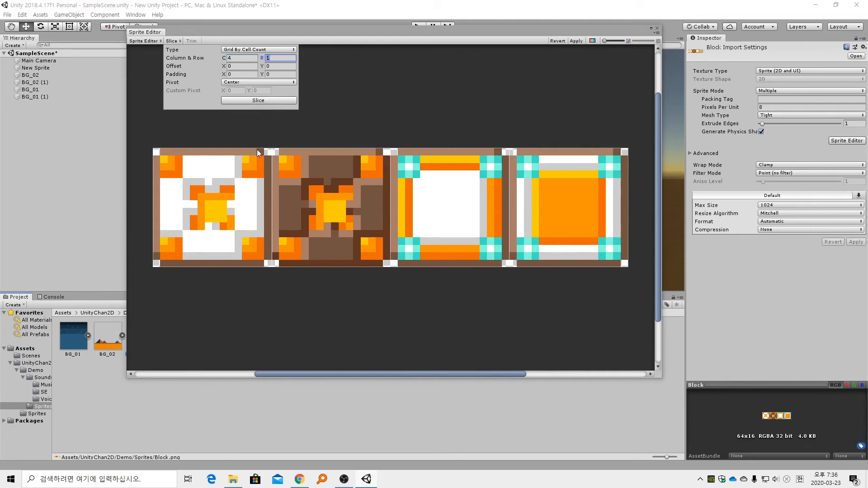
- Check the new slice boundaries of each of the four block tiles
{"action": "left_click", "coordinate": [221, 208]}
{"action": "left_click", "coordinate": [340, 194]}
{"action": "left_click", "coordinate": [452, 194]}
{"action": "left_click", "coordinate": [566, 206]}
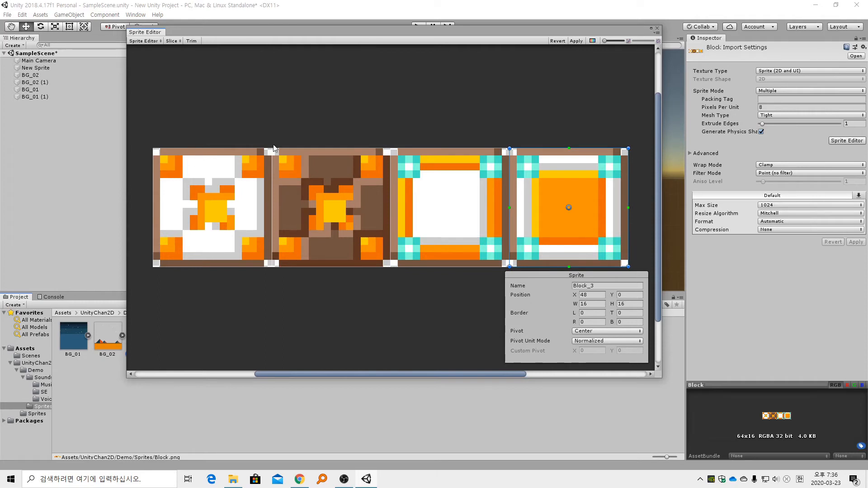
- Review the slices of the first three block tiles once more and clear the selection
{"action": "left_click", "coordinate": [241, 182]}
{"action": "left_click", "coordinate": [341, 181]}
{"action": "left_click", "coordinate": [453, 179]}
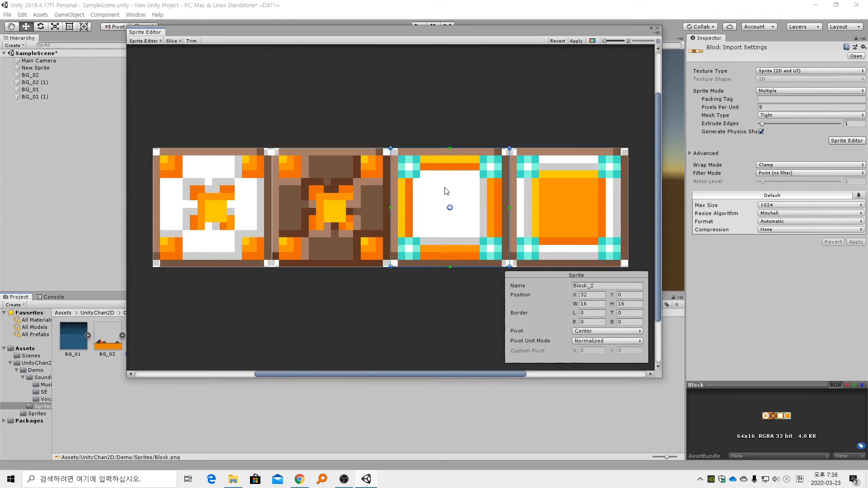
{"action": "left_click", "coordinate": [484, 107]}
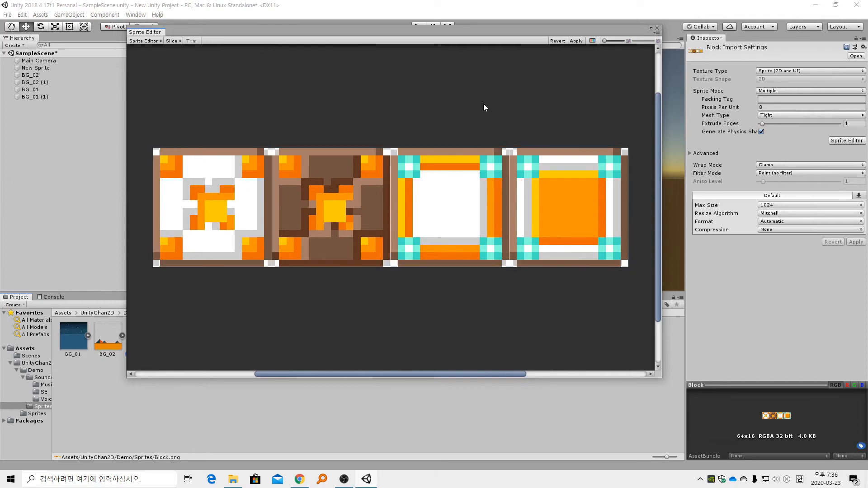
- Slice the Block texture with Grid By Cell Size at 16 by 16 pixels and check the first two tiles
{"action": "left_click", "coordinate": [175, 40]}
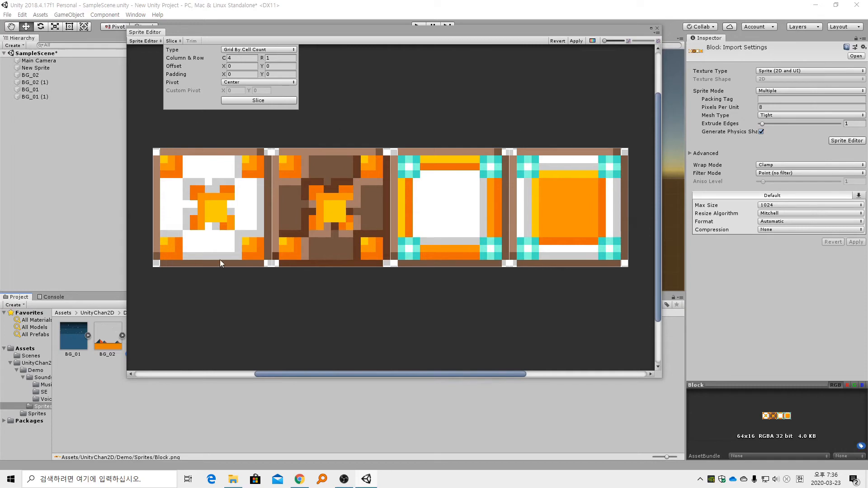
{"action": "left_click", "coordinate": [245, 49]}
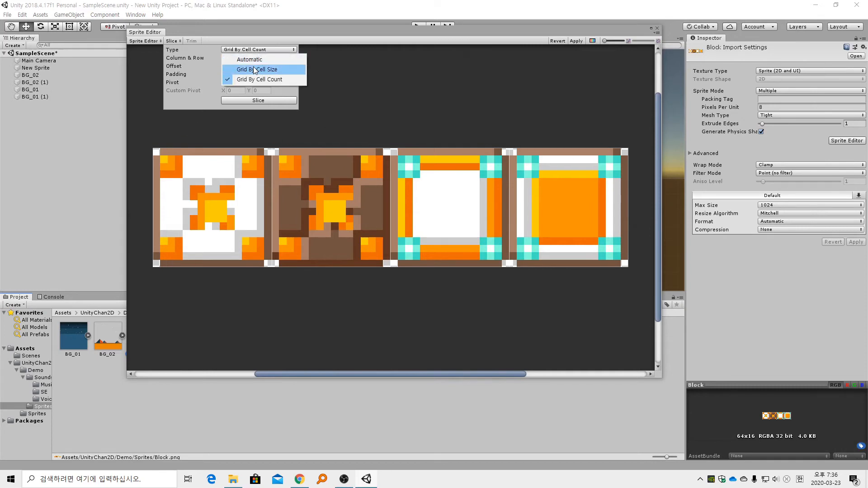
{"action": "left_click", "coordinate": [252, 68]}
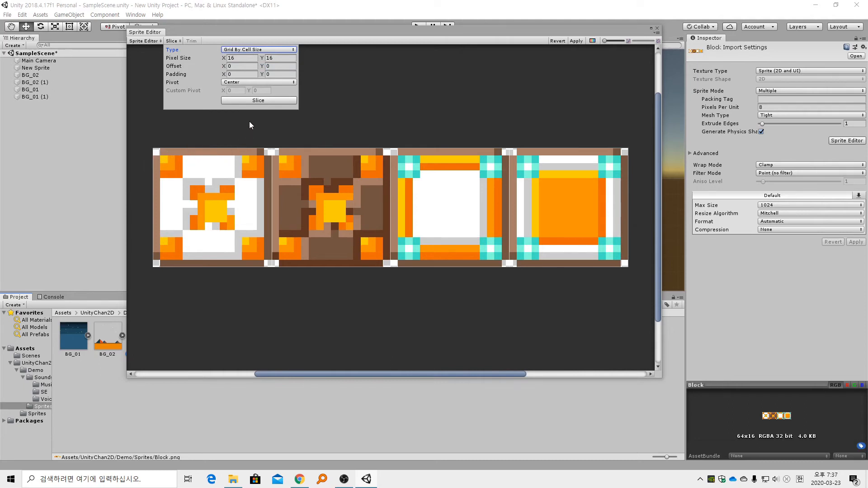
{"action": "left_click", "coordinate": [241, 58]}
{"action": "left_click", "coordinate": [263, 99]}
{"action": "left_click", "coordinate": [223, 192]}
{"action": "left_click", "coordinate": [357, 176]}
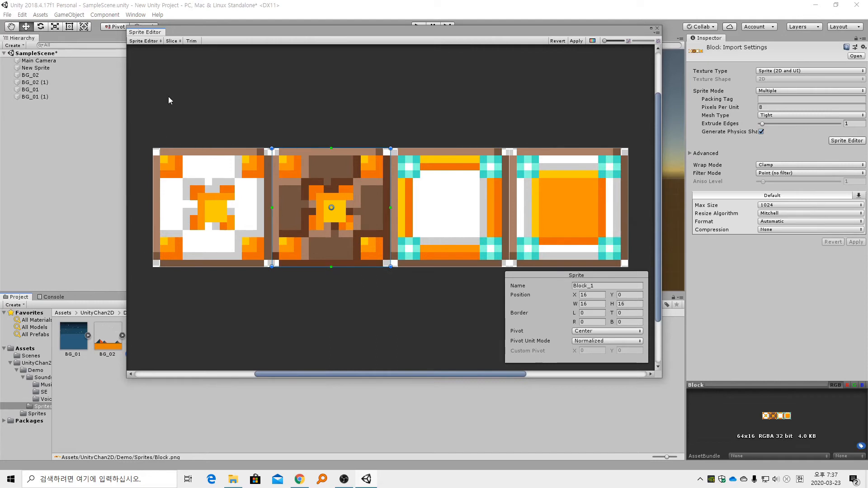
- Switch the slicing type from Grid By Cell Size back to Grid By Cell Count
{"action": "left_click", "coordinate": [173, 40]}
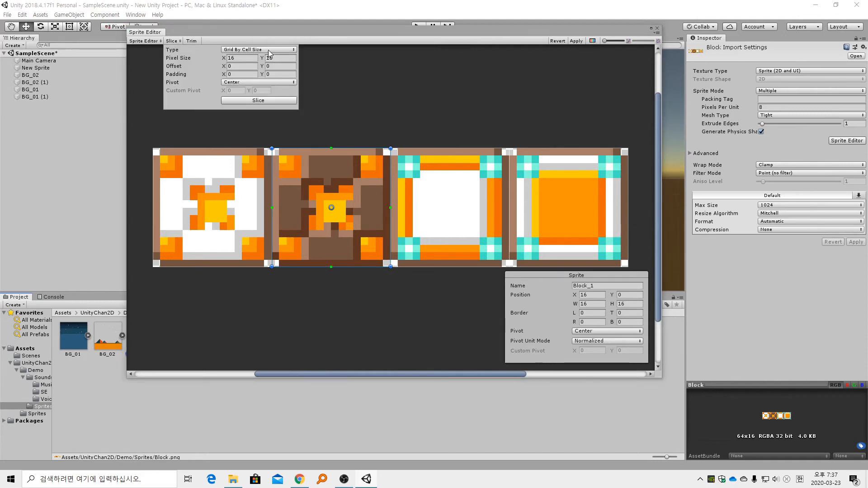
{"action": "left_click", "coordinate": [243, 59]}
{"action": "left_click", "coordinate": [282, 50]}
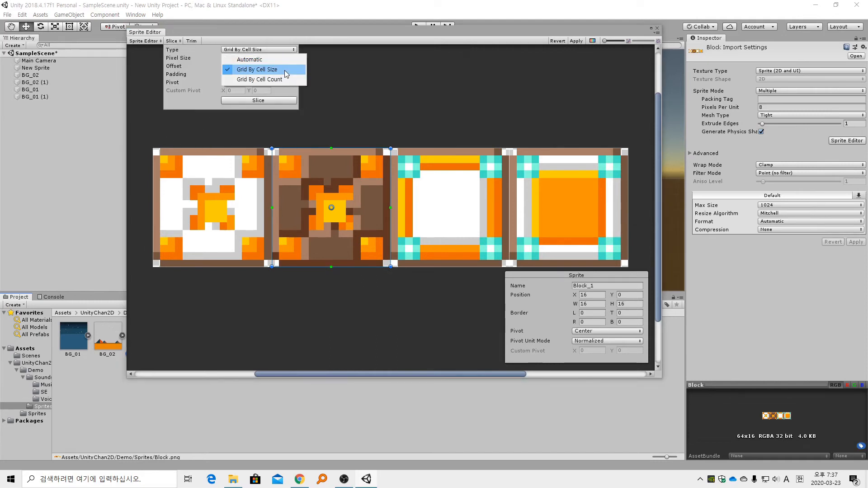
{"action": "left_click", "coordinate": [286, 79]}
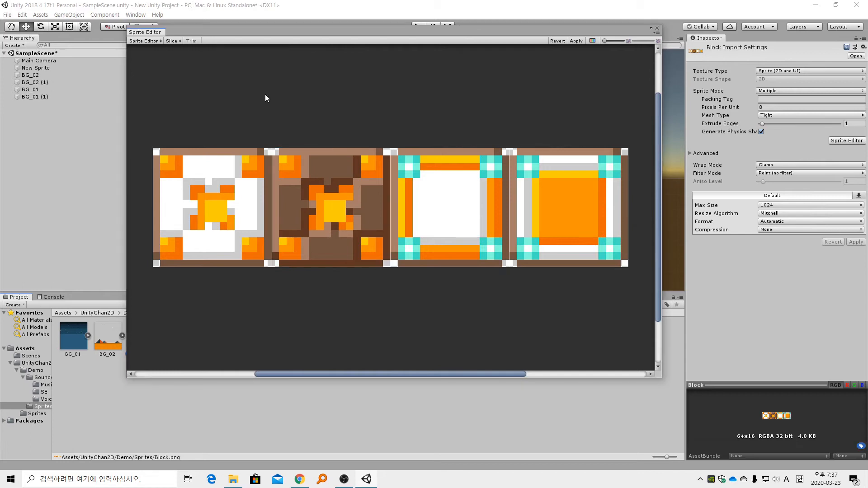
- Try slicing the Block texture with the Automatic type and the Delete Existing method, and select the resulting slice
{"action": "left_click", "coordinate": [175, 42]}
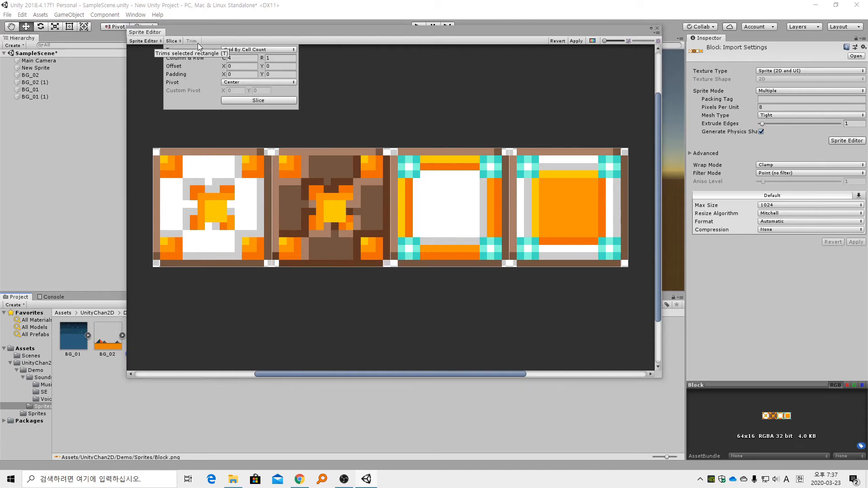
{"action": "left_click", "coordinate": [248, 49]}
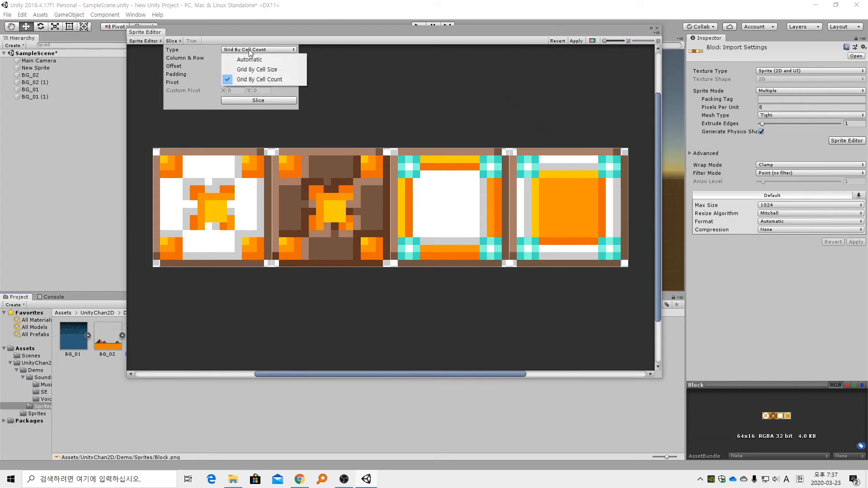
{"action": "left_click", "coordinate": [254, 56]}
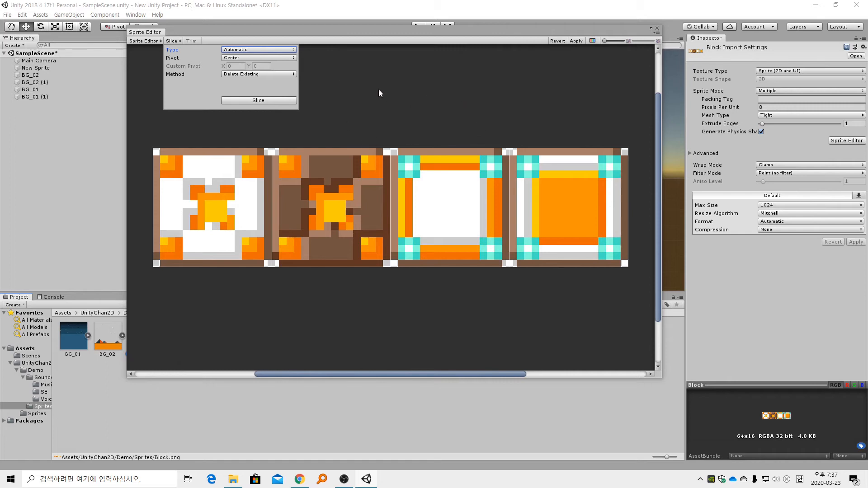
{"action": "left_click", "coordinate": [267, 101]}
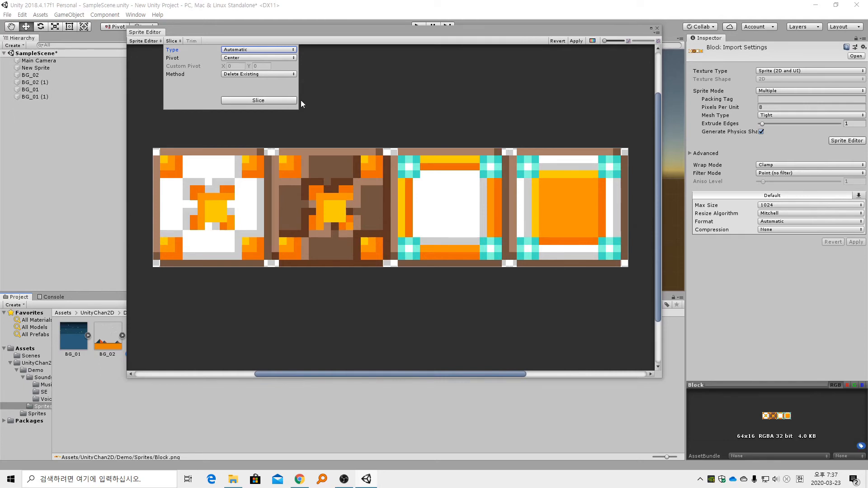
{"action": "left_click", "coordinate": [243, 206]}
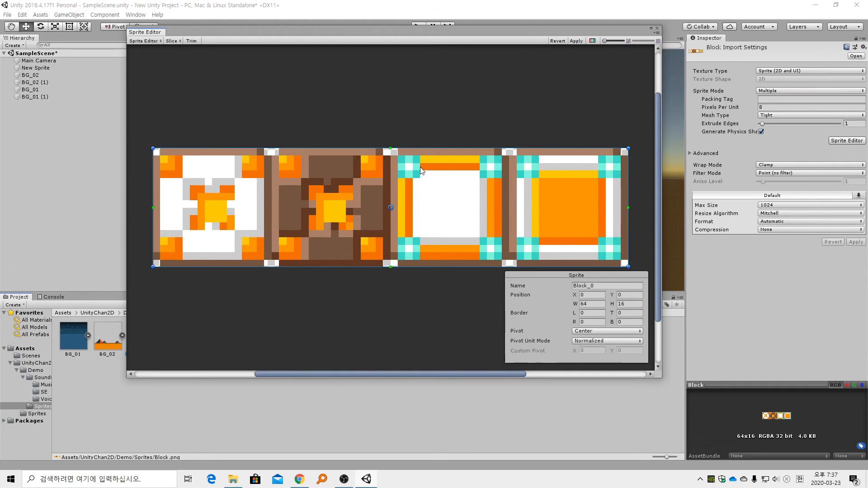
- Re-slice the Block texture with Grid By Cell Count into 4 columns and 1 row
{"action": "left_click", "coordinate": [172, 41]}
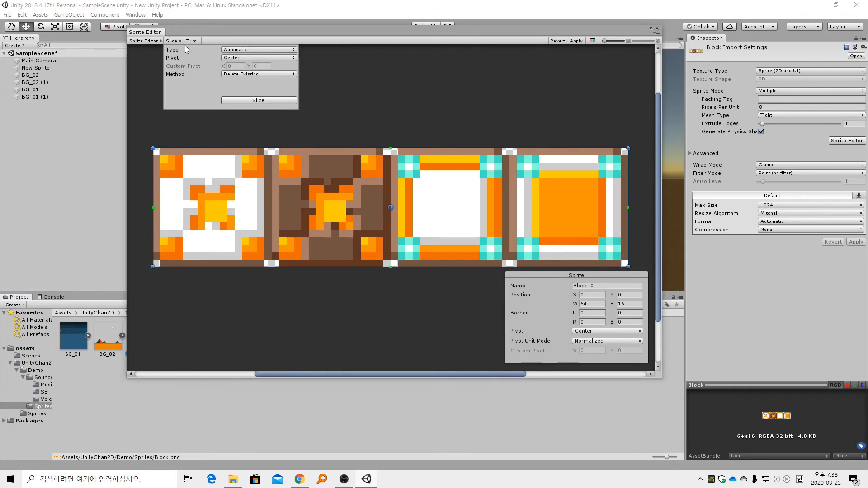
{"action": "left_click", "coordinate": [255, 51]}
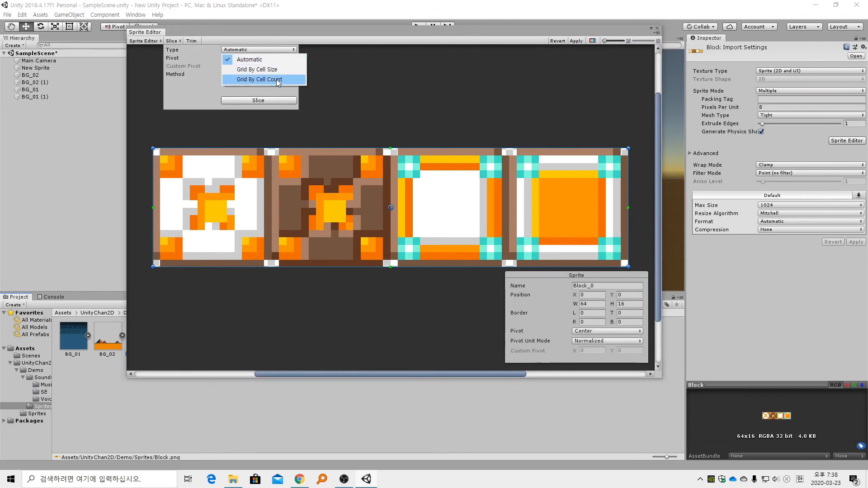
{"action": "left_click", "coordinate": [256, 78]}
{"action": "left_click", "coordinate": [272, 102]}
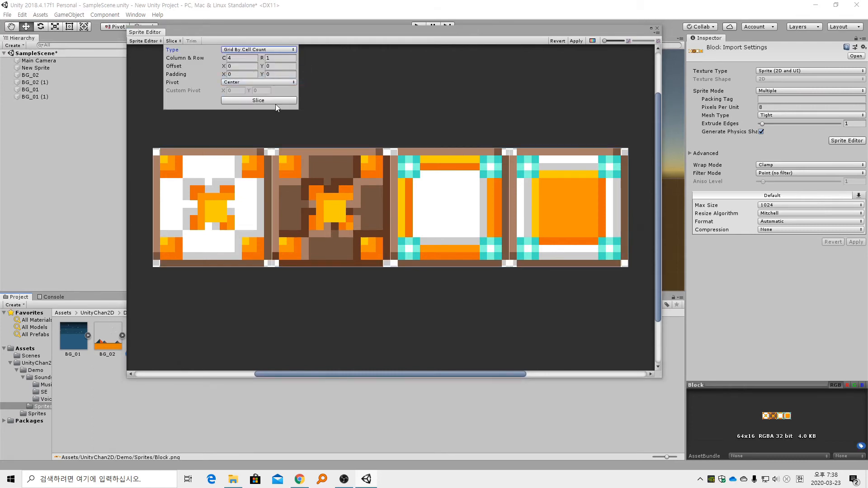
- Check the slice of each block tile, apply the slicing and close the Sprite Editor
{"action": "left_click", "coordinate": [258, 194]}
{"action": "left_click", "coordinate": [340, 188]}
{"action": "left_click", "coordinate": [465, 182]}
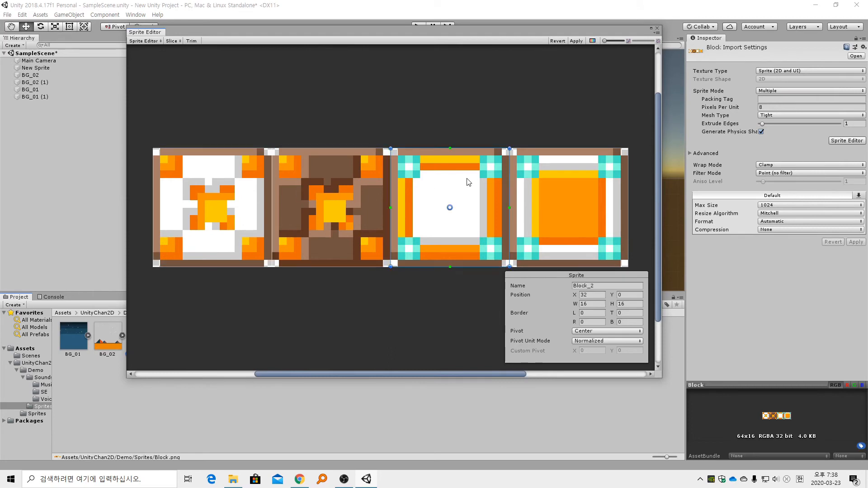
{"action": "left_click", "coordinate": [568, 207]}
{"action": "left_click", "coordinate": [577, 41]}
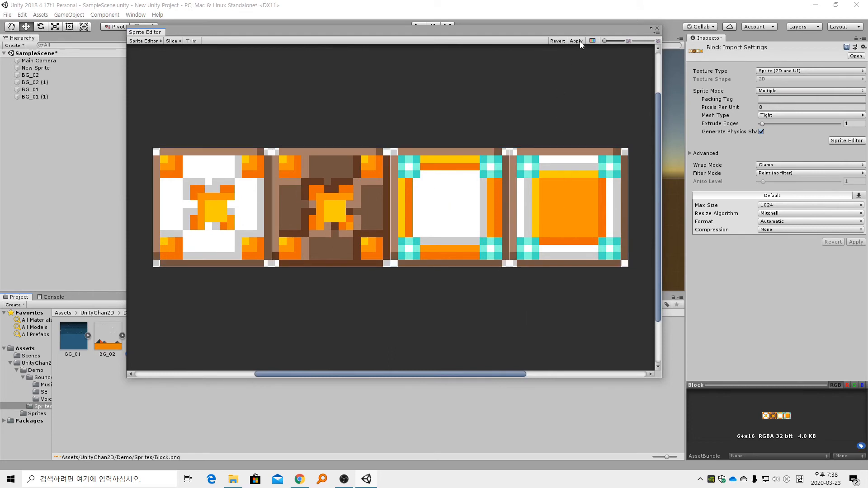
{"action": "left_click", "coordinate": [657, 28]}
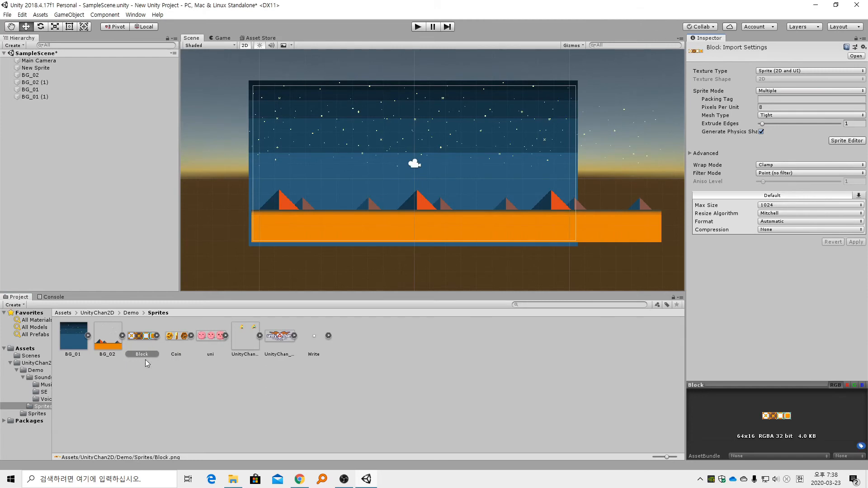
- Expand the Block asset and preview each of its four sliced sprites, Block_0 to Block_3
{"action": "left_click", "coordinate": [156, 336]}
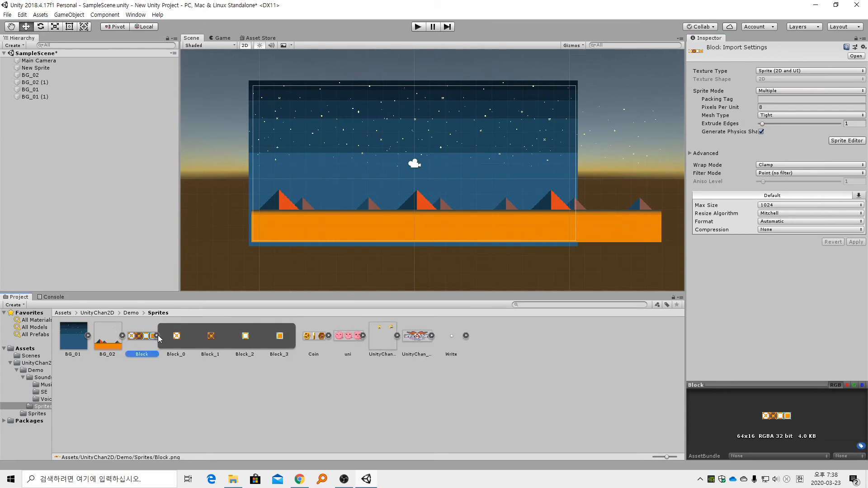
{"action": "left_click", "coordinate": [180, 340]}
{"action": "left_click", "coordinate": [211, 340]}
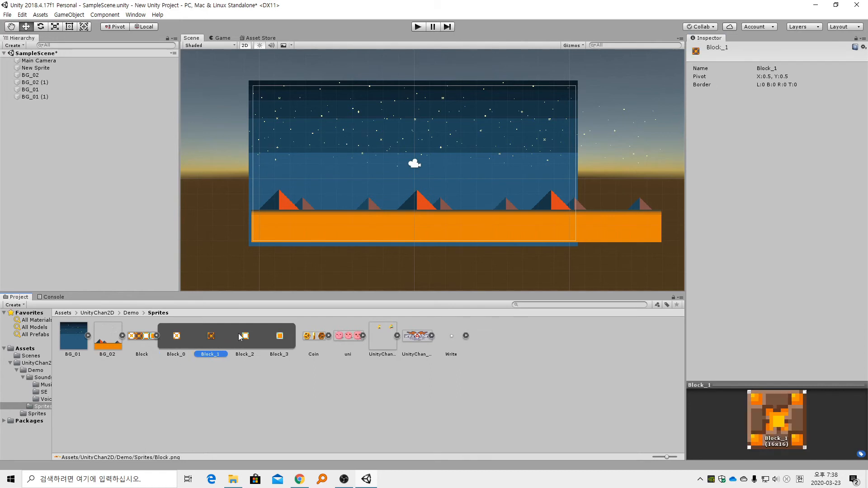
{"action": "left_click", "coordinate": [245, 337]}
{"action": "left_click", "coordinate": [287, 338]}
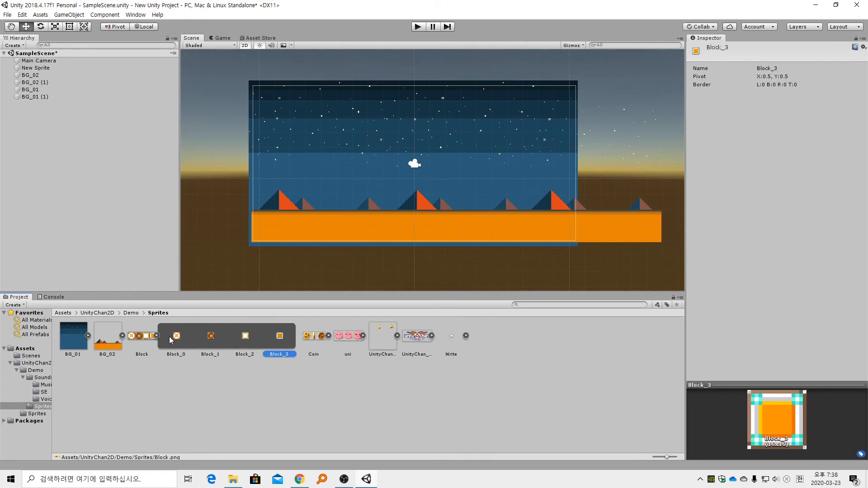
{"action": "left_click", "coordinate": [179, 340]}
{"action": "left_click", "coordinate": [211, 341]}
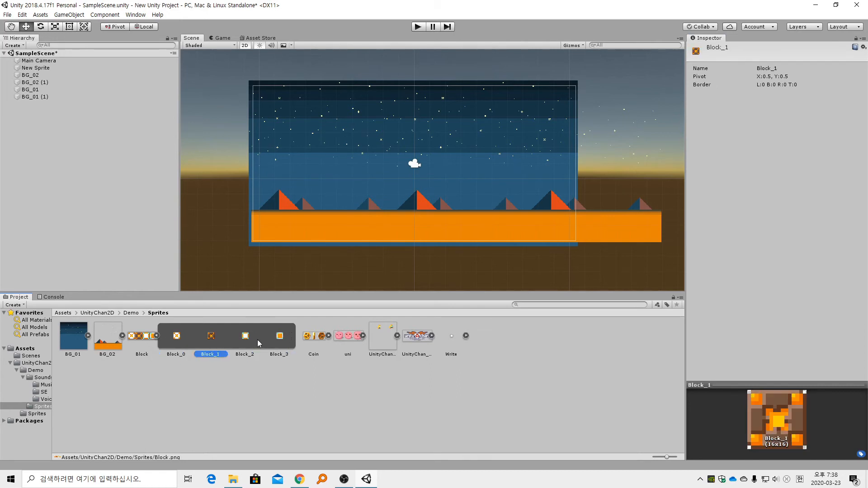
{"action": "left_click", "coordinate": [240, 342]}
{"action": "left_click", "coordinate": [280, 341]}
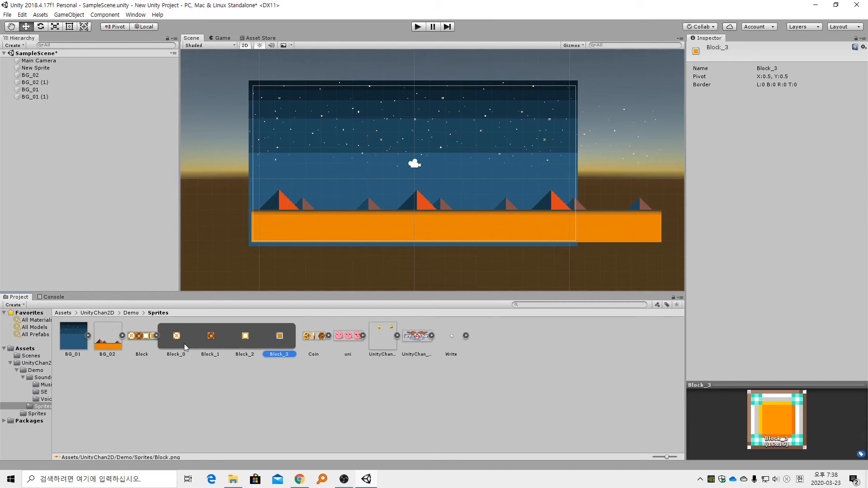
- Place the Block_0 sprite in the scene's sky and scale it down uniformly to about 0.34
{"action": "left_click_drag", "start_coordinate": [180, 340], "coordinate": [316, 150]}
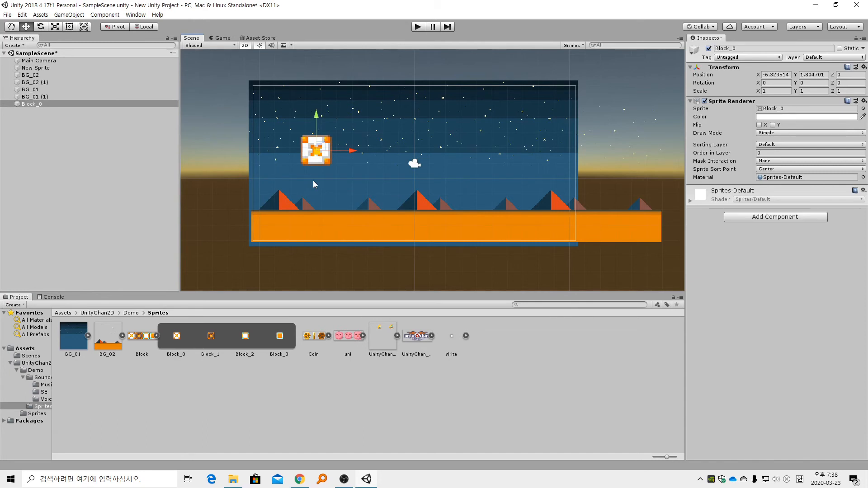
{"action": "left_click", "coordinate": [60, 102]}
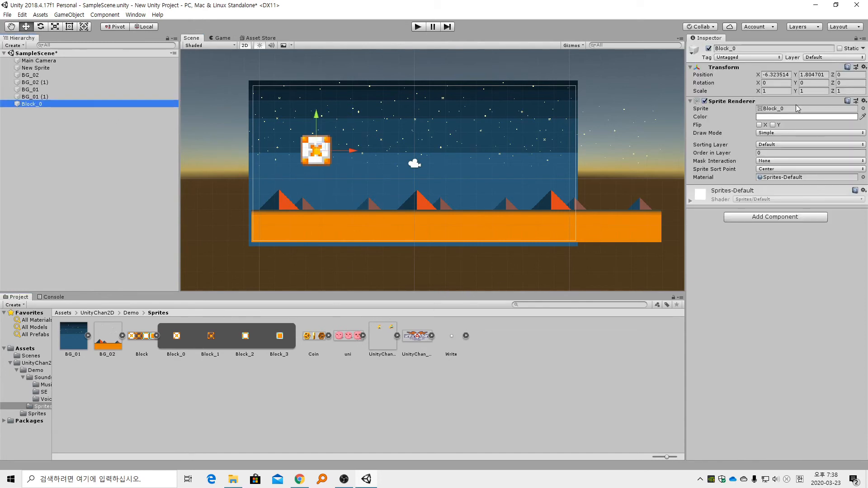
{"action": "key", "text": "r"}
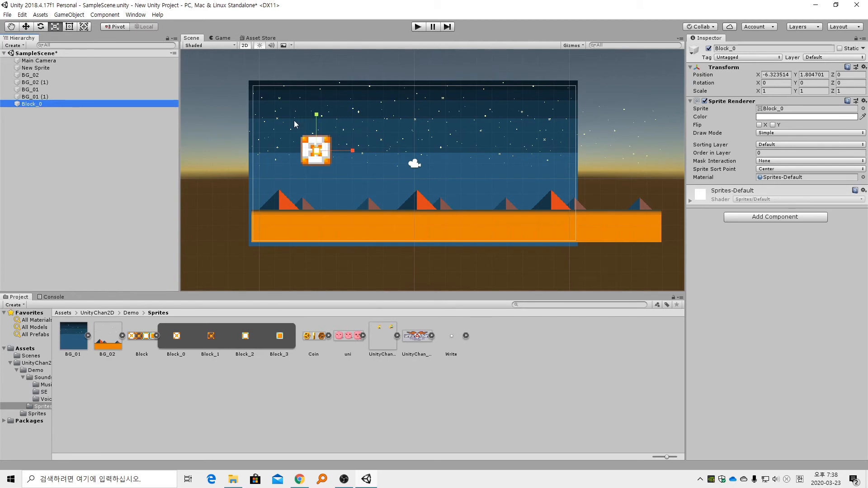
{"action": "left_click_drag", "start_coordinate": [316, 150], "coordinate": [286, 153]}
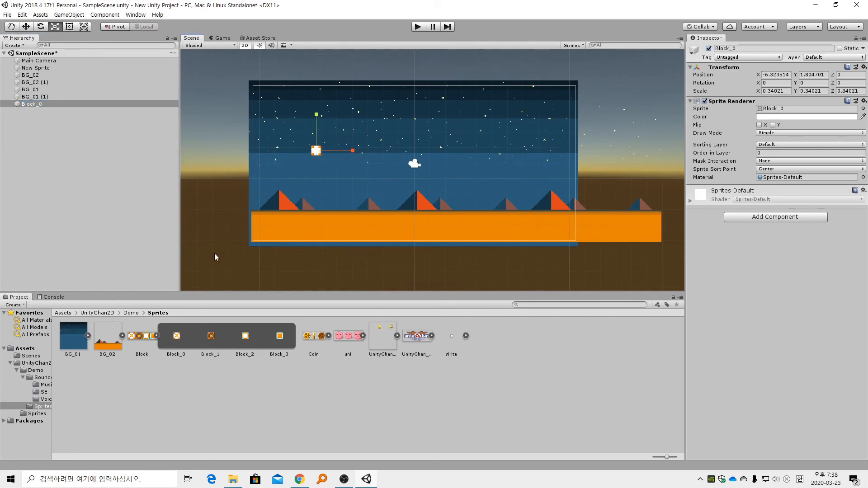
{"action": "left_click", "coordinate": [215, 256]}
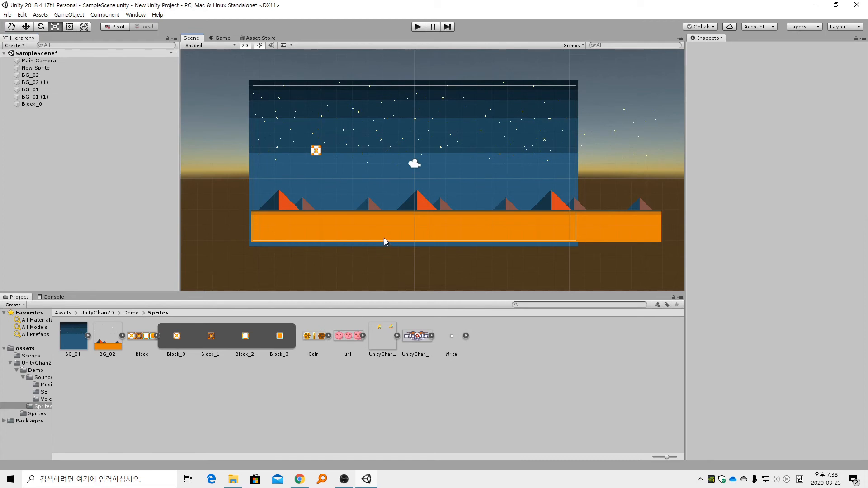
- Move Block_0 to about X -3.52, Y 0.87, and place the Block_1 sprite beside it at about X -1.77, Y 1.34
{"action": "left_click", "coordinate": [97, 104]}
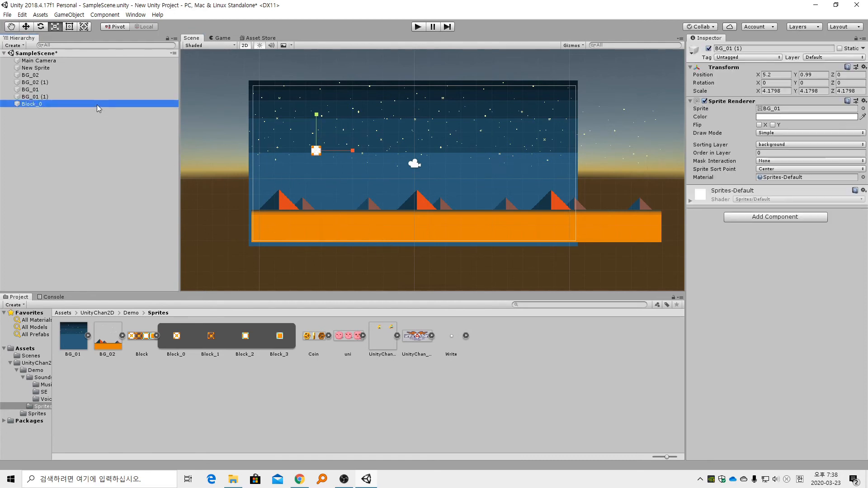
{"action": "key", "text": "w"}
{"action": "left_click_drag", "start_coordinate": [320, 151], "coordinate": [365, 165]}
{"action": "left_click", "coordinate": [394, 265]}
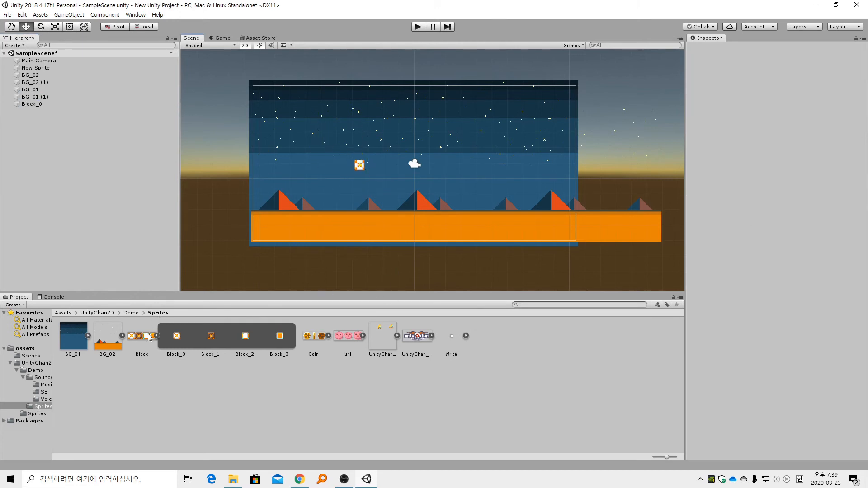
{"action": "left_click_drag", "start_coordinate": [213, 341], "coordinate": [388, 159]}
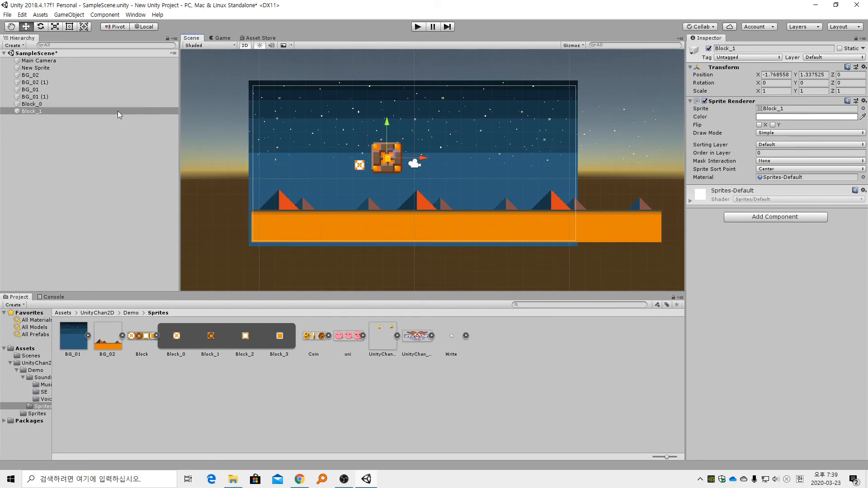
- Set Block_0's scale to 0.3
{"action": "left_click", "coordinate": [359, 166]}
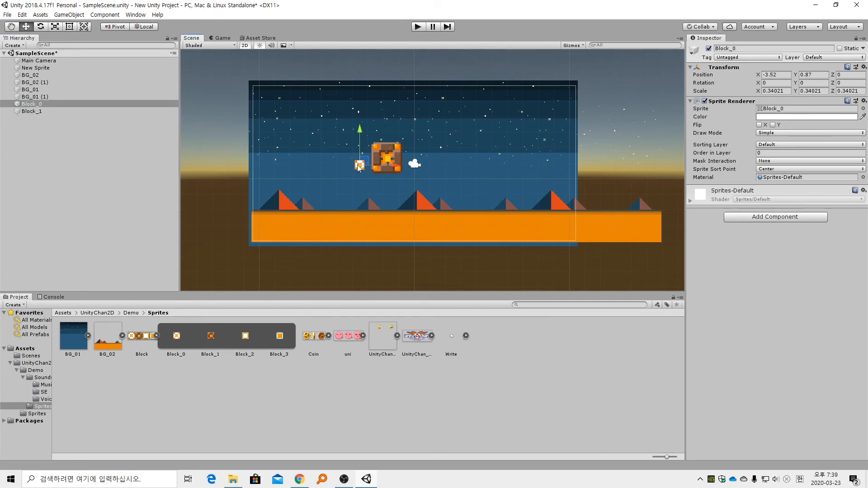
{"action": "left_click", "coordinate": [778, 84]}
{"action": "type", "text": "0.3"}
- Set Block_1's X and Y scale to 0.4 and move it directly beside Block_0, at about X -2.76, Y 0.84
{"action": "left_click", "coordinate": [388, 162]}
{"action": "left_click", "coordinate": [769, 91]}
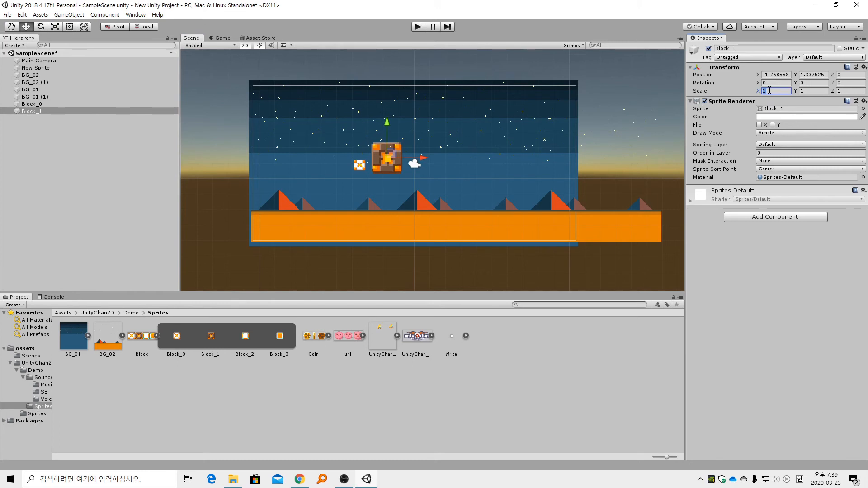
{"action": "type", "text": "0.4"}
{"action": "key", "text": "Tab"}
{"action": "type", "text": "0.4"}
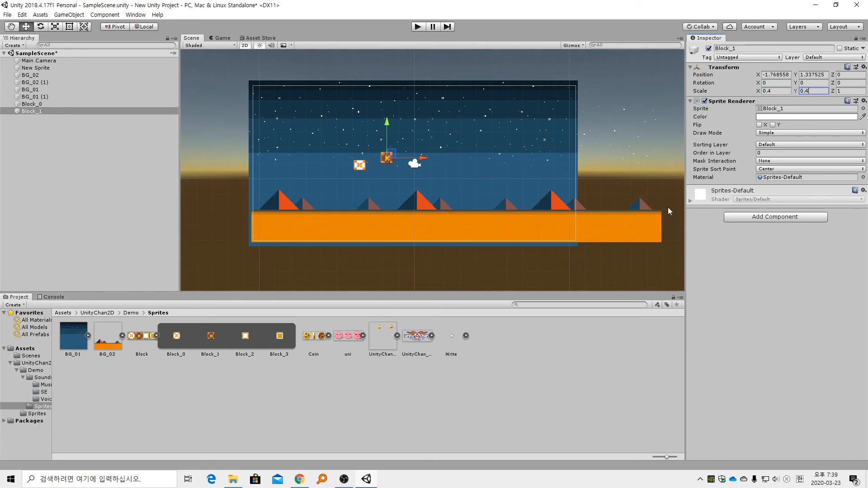
{"action": "left_click_drag", "start_coordinate": [391, 154], "coordinate": [378, 162]}
{"action": "left_click", "coordinate": [412, 178]}
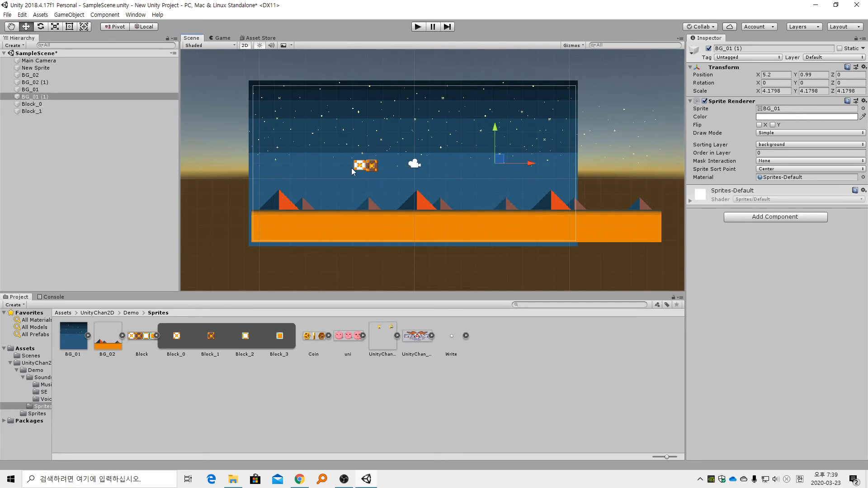
- Set Block_0's X and Y scale to 0.4
{"action": "left_click", "coordinate": [45, 105]}
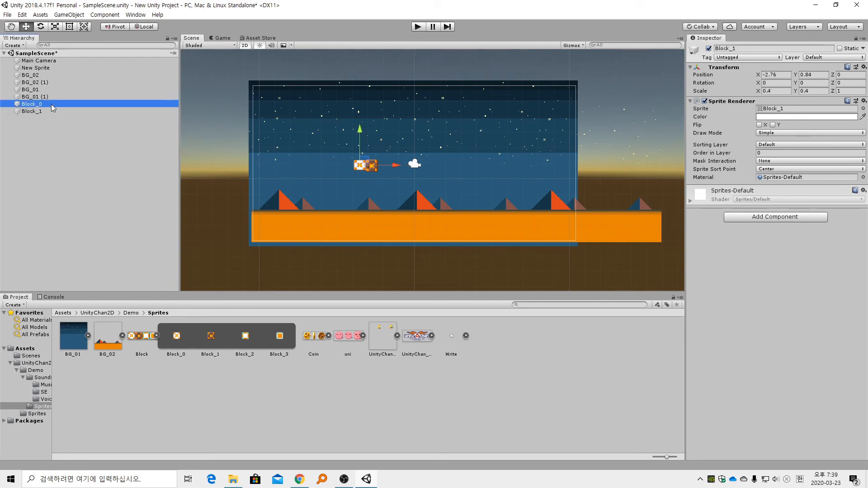
{"action": "left_click", "coordinate": [827, 92]}
{"action": "type", "text": "0.4"}
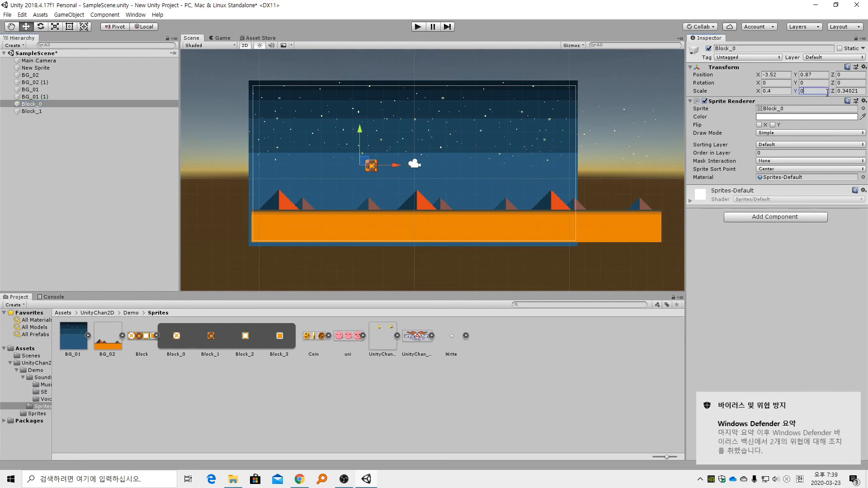
{"action": "left_click", "coordinate": [788, 220]}
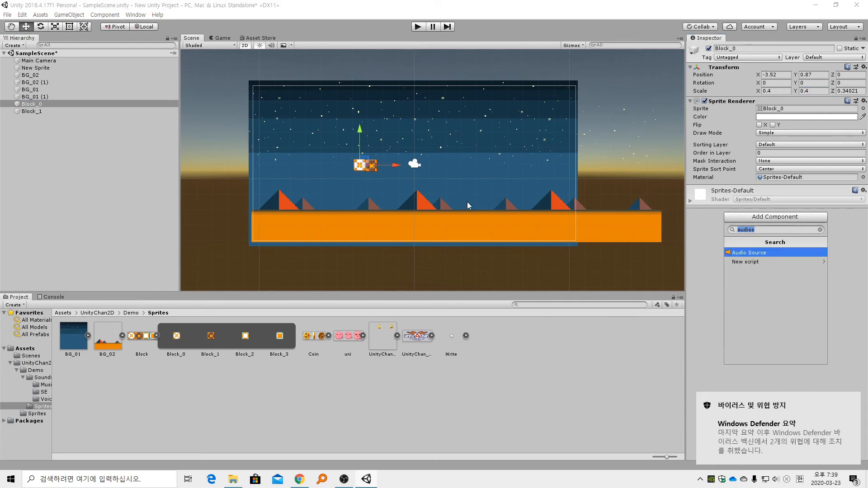
{"action": "left_click", "coordinate": [835, 299]}
- Align Block_1 flush with Block_0 by moving it to about X -2.726, Y 0.865
{"action": "scroll", "coordinate": [382, 177], "scroll_direction": "up", "scroll_amount": 5}
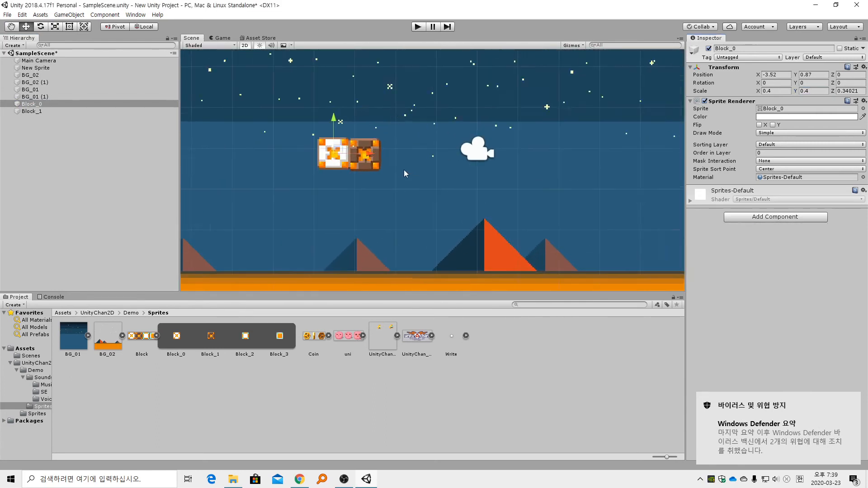
{"action": "scroll", "coordinate": [366, 160], "scroll_direction": "up", "scroll_amount": 2}
{"action": "left_click", "coordinate": [364, 153]}
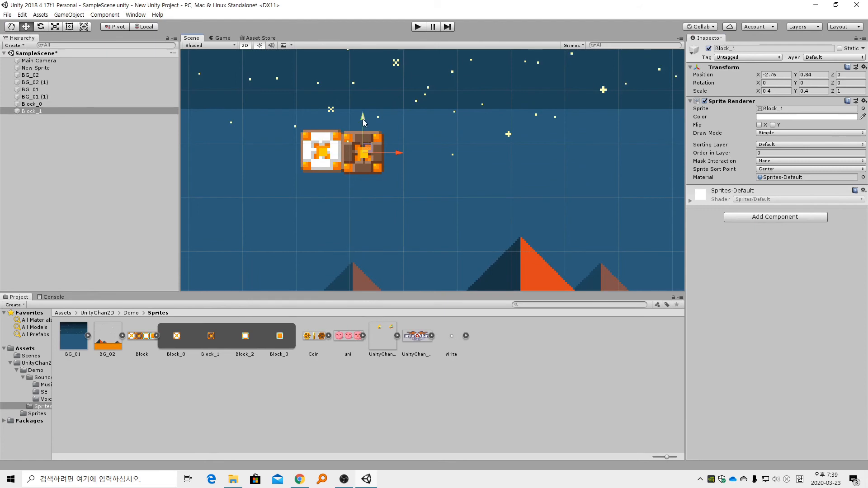
{"action": "left_click_drag", "start_coordinate": [362, 120], "coordinate": [366, 117]}
- Duplicate Block_1 and move the copy along X so it extends the row of blocks by one tile
{"action": "scroll", "coordinate": [510, 221], "scroll_direction": "down", "scroll_amount": 4}
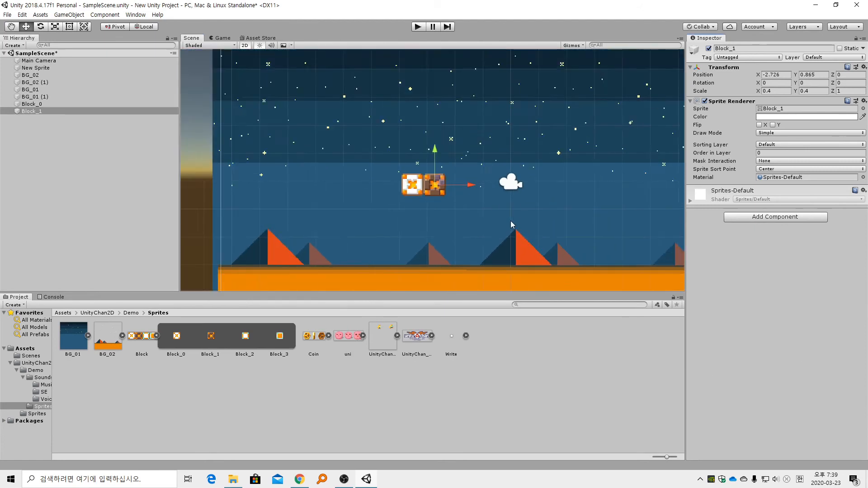
{"action": "scroll", "coordinate": [512, 221], "scroll_direction": "down", "scroll_amount": 2}
{"action": "left_click", "coordinate": [78, 117]}
{"action": "left_click", "coordinate": [77, 112]}
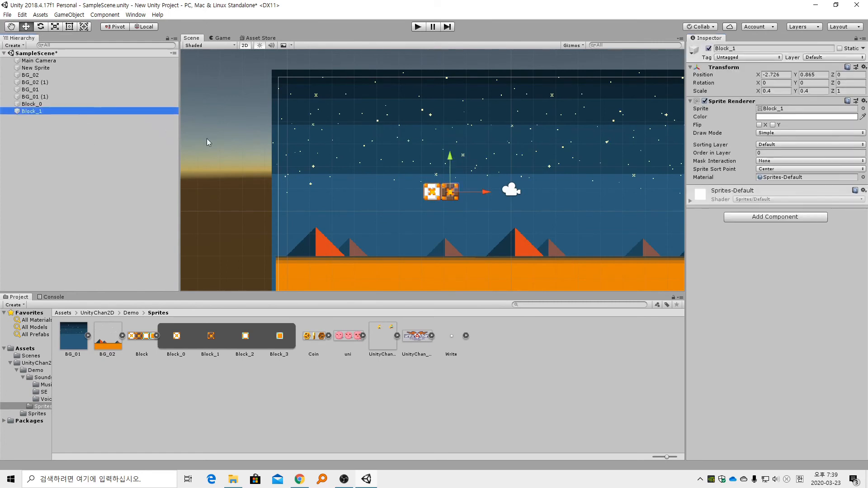
{"action": "key", "text": "ctrl+d"}
{"action": "left_click_drag", "start_coordinate": [485, 192], "coordinate": [499, 193]}
{"action": "left_click", "coordinate": [99, 208]}
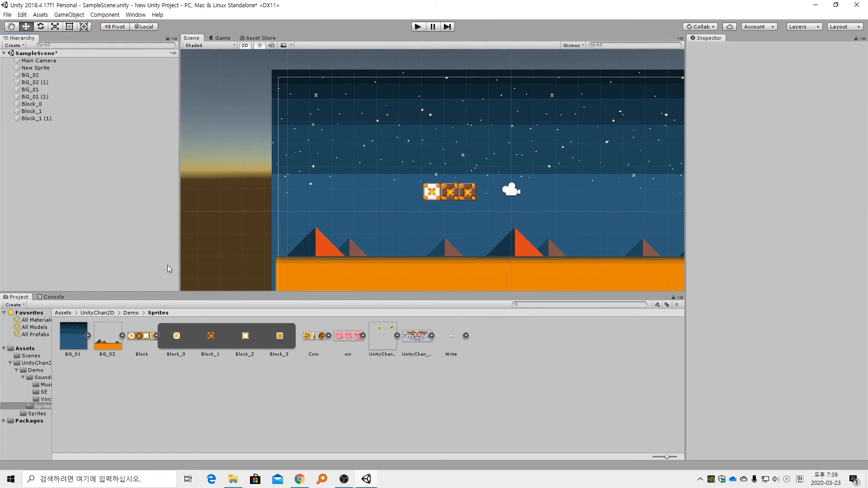
- Set the Block texture's Pixels Per Unit to 20 and apply the import settings
{"action": "scroll", "coordinate": [357, 249], "scroll_direction": "down", "scroll_amount": 3}
{"action": "middle_click_drag", "start_coordinate": [601, 222], "coordinate": [548, 161]}
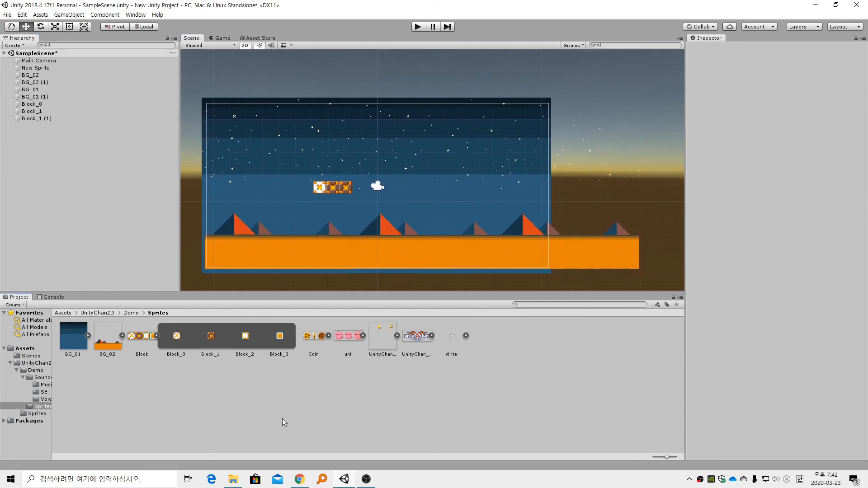
{"action": "left_click", "coordinate": [139, 340]}
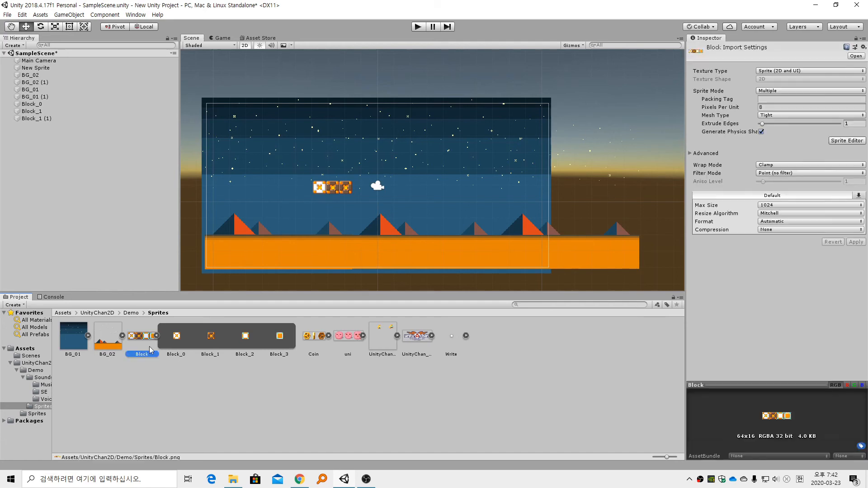
{"action": "left_click", "coordinate": [157, 336]}
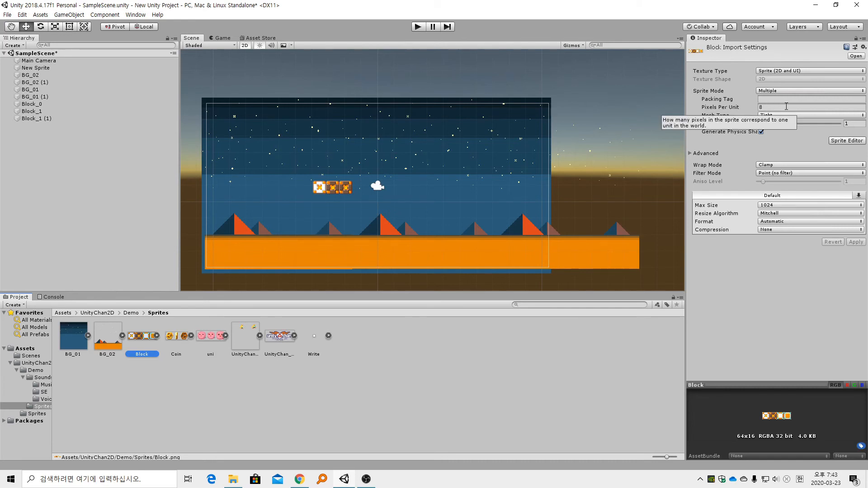
{"action": "left_click", "coordinate": [772, 108]}
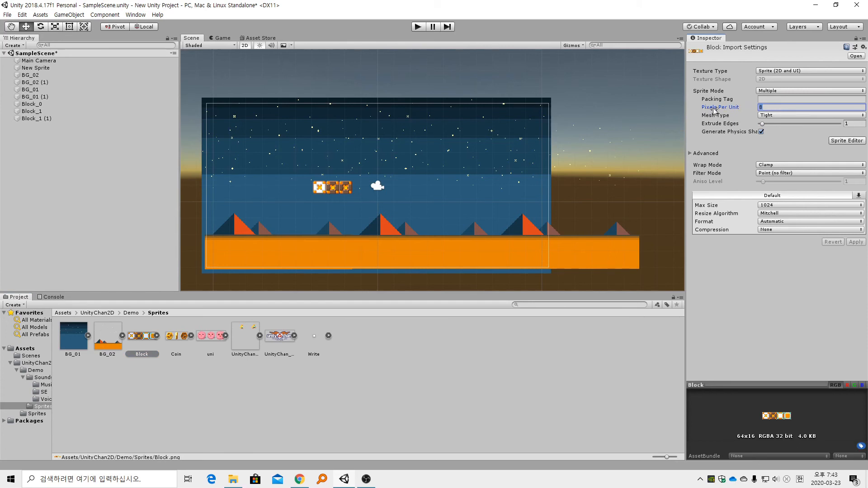
{"action": "type", "text": "17.84"}
{"action": "left_click_drag", "start_coordinate": [6, 112], "coordinate": [21, 112]}
{"action": "left_click", "coordinate": [798, 110]}
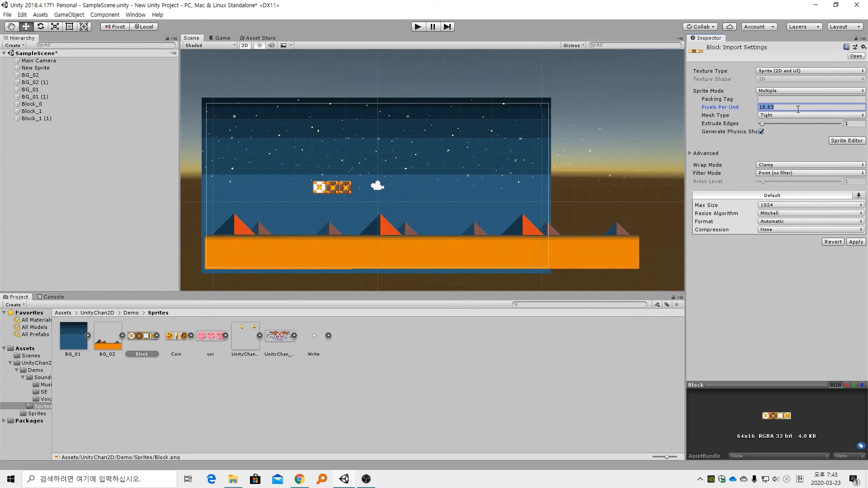
{"action": "type", "text": "20"}
{"action": "left_click", "coordinate": [859, 243]}
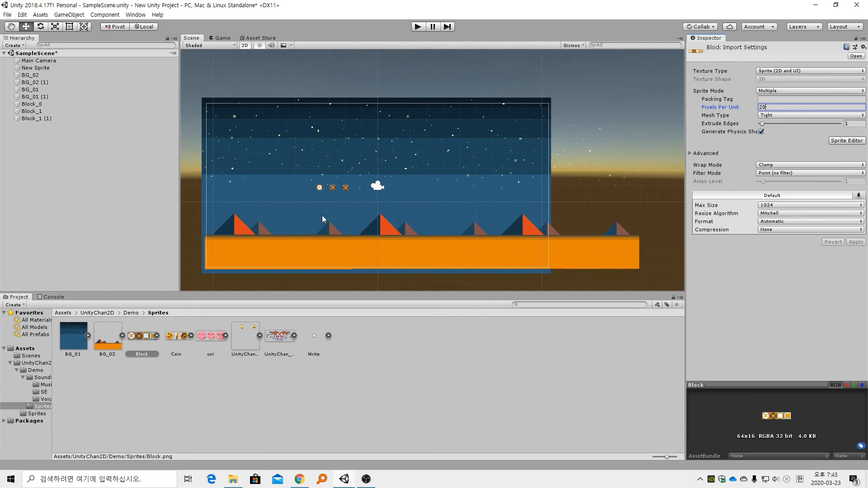
- Set the X and Y scale of Block_0, Block_1 and Block_1 (1) together to 1
{"action": "left_click", "coordinate": [61, 119]}
{"action": "left_click", "coordinate": [60, 111]}
{"action": "left_click", "coordinate": [67, 104]}
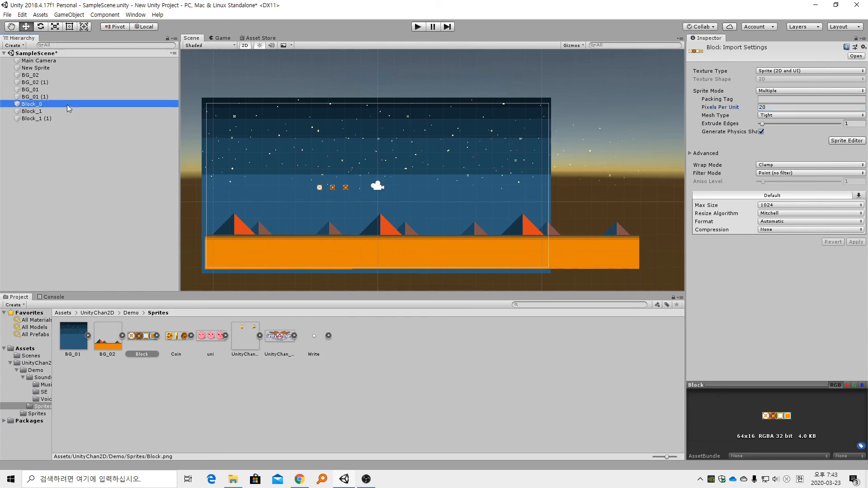
{"action": "left_click", "coordinate": [75, 118], "text": "shift"}
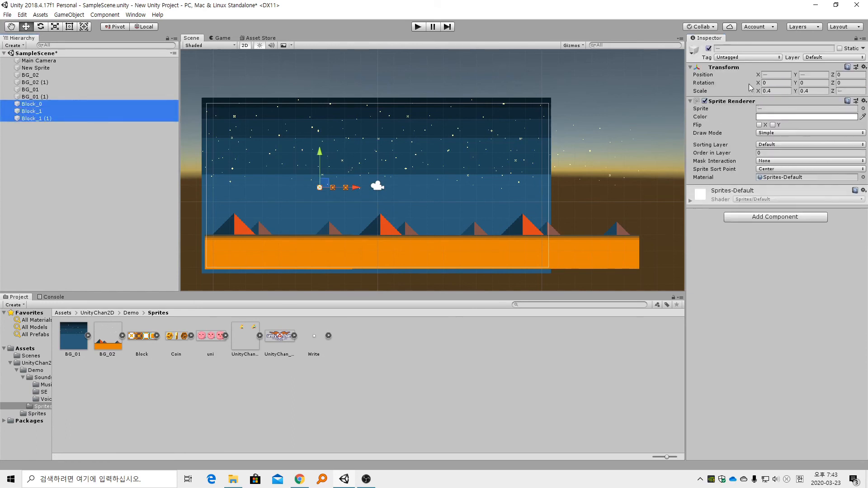
{"action": "left_click", "coordinate": [778, 89]}
{"action": "type", "text": "1"}
{"action": "key", "text": "Tab"}
{"action": "type", "text": "1"}
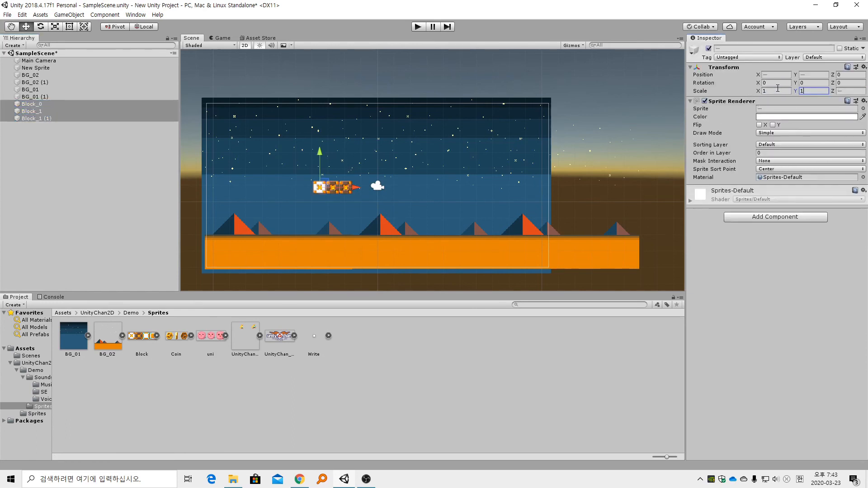
{"action": "key", "text": "Tab"}
{"action": "key", "text": "Return"}
{"action": "left_click", "coordinate": [303, 192]}
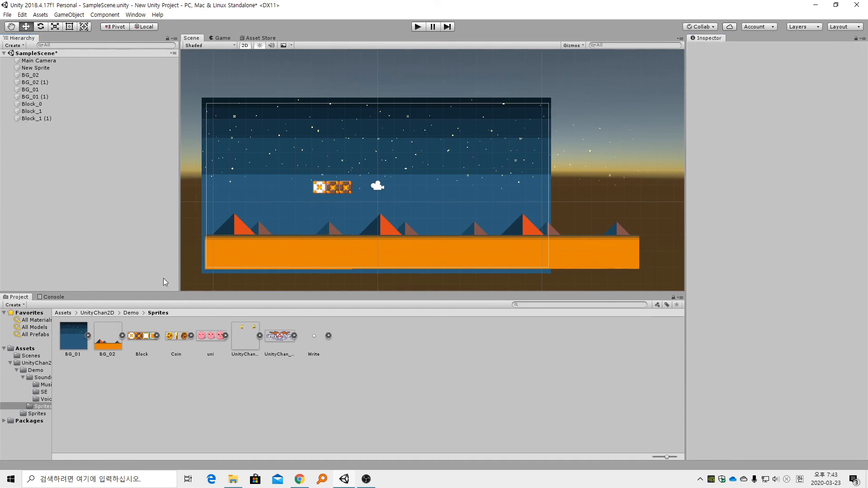
- Place another Block_0 sprite in front of the row's white block and adjust it to about X -4.36, Y 0.92
{"action": "left_click", "coordinate": [141, 336]}
{"action": "left_click", "coordinate": [157, 335]}
{"action": "left_click_drag", "start_coordinate": [176, 335], "coordinate": [306, 189]}
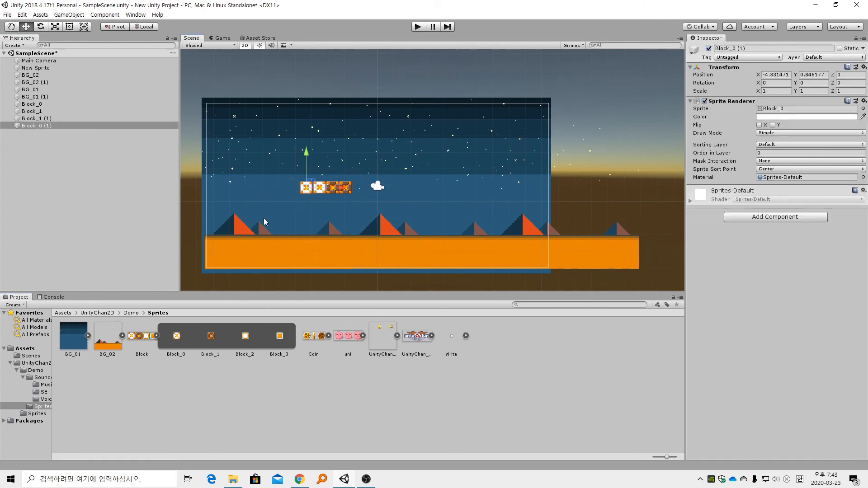
{"action": "left_click_drag", "start_coordinate": [304, 155], "coordinate": [305, 153]}
{"action": "left_click_drag", "start_coordinate": [342, 188], "coordinate": [343, 188]}
{"action": "left_click_drag", "start_coordinate": [307, 152], "coordinate": [307, 152]}
{"action": "left_click_drag", "start_coordinate": [341, 186], "coordinate": [340, 186]}
{"action": "left_click", "coordinate": [126, 200]}
- Set the Block texture's Pixels Per Unit to 16, apply it, and check the slices in the Sprite Editor
{"action": "left_click", "coordinate": [147, 336]}
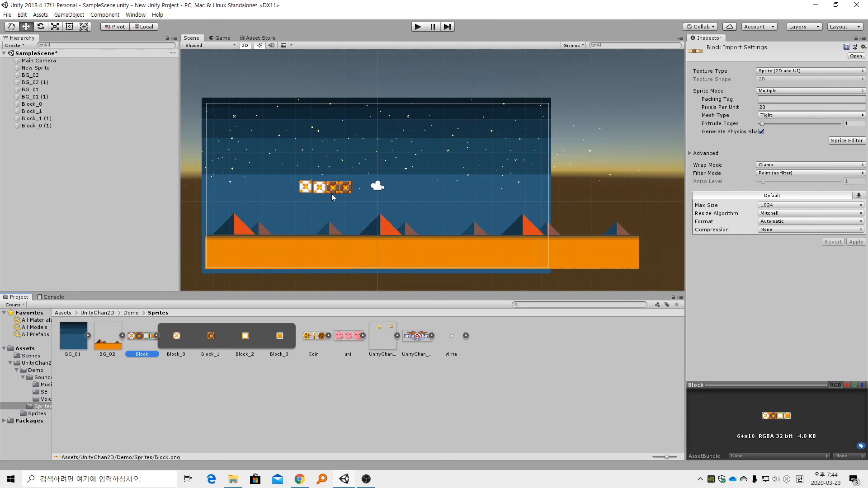
{"action": "scroll", "coordinate": [332, 194], "scroll_direction": "up", "scroll_amount": 3}
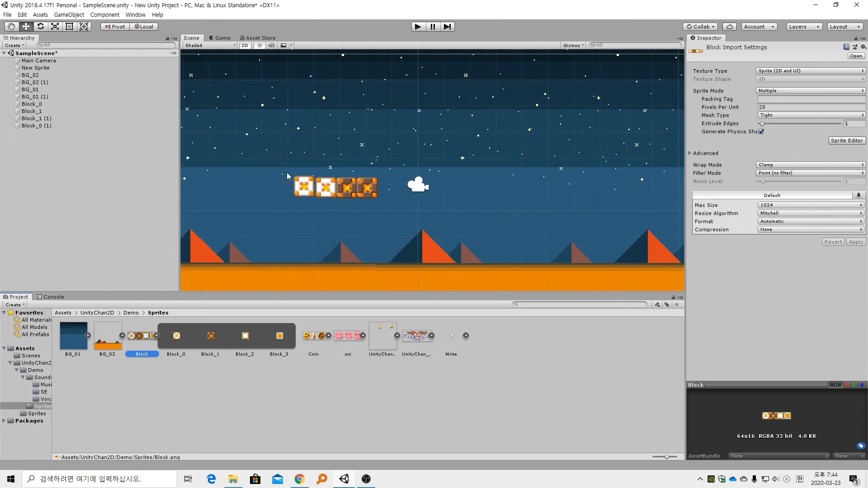
{"action": "left_click", "coordinate": [773, 107]}
{"action": "type", "text": "16"}
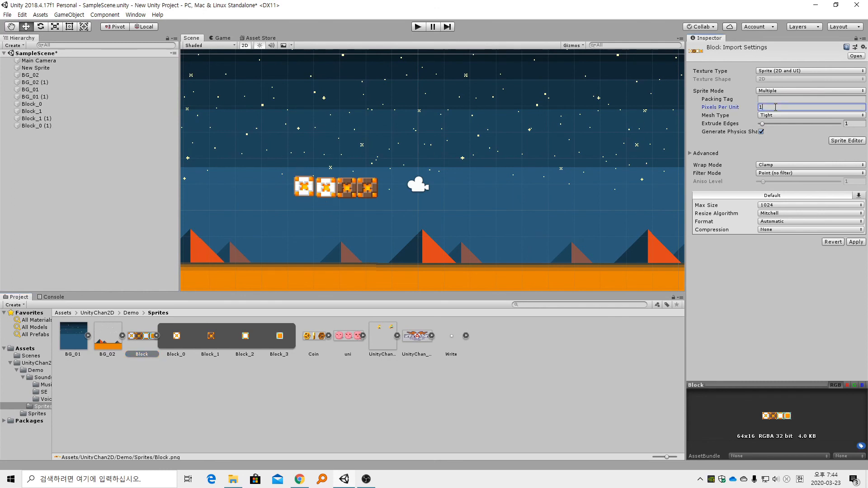
{"action": "left_click", "coordinate": [859, 141]}
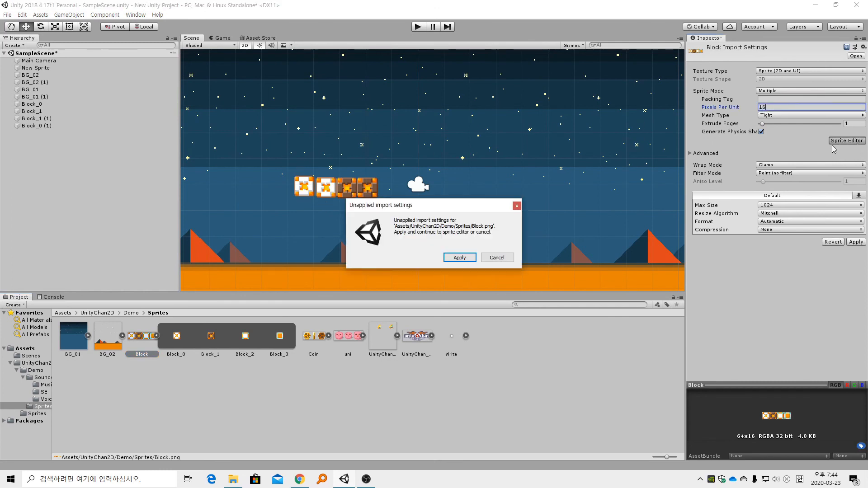
{"action": "left_click", "coordinate": [468, 264]}
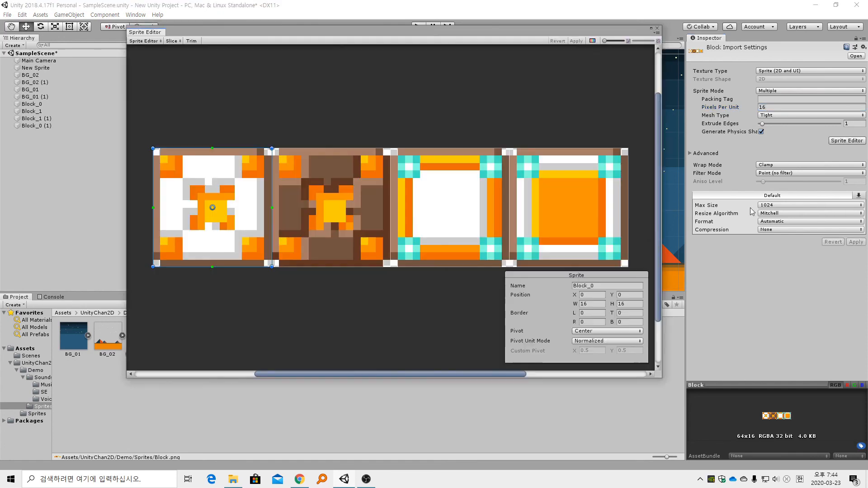
{"action": "left_click", "coordinate": [658, 29]}
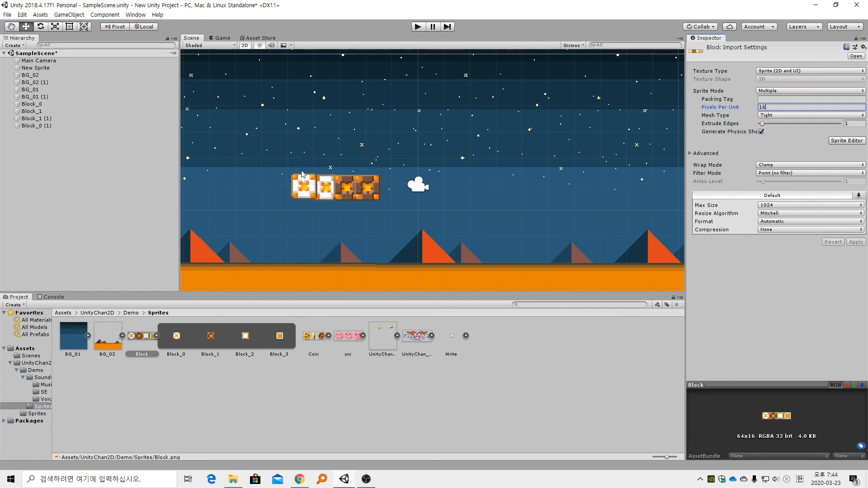
- Move Block_0 (1) out of the row and above it, to about X -4.51, Y 2.49
{"action": "scroll", "coordinate": [335, 159], "scroll_direction": "down", "scroll_amount": 3}
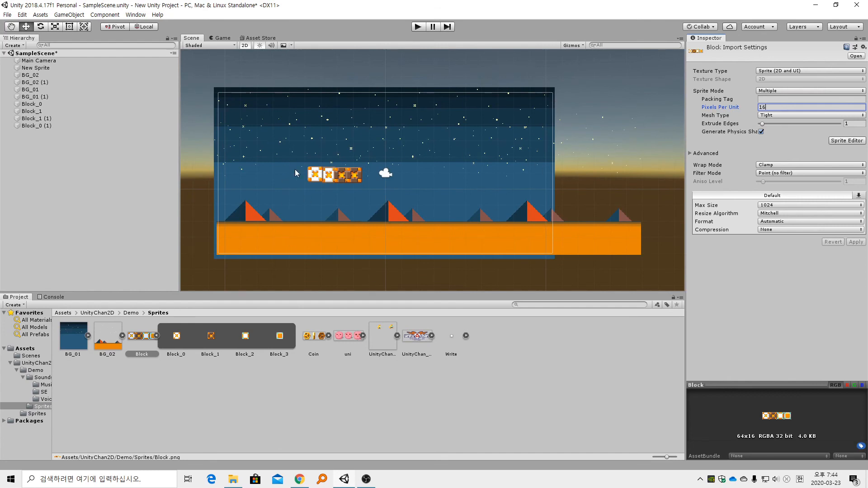
{"action": "scroll", "coordinate": [295, 170], "scroll_direction": "up", "scroll_amount": 4}
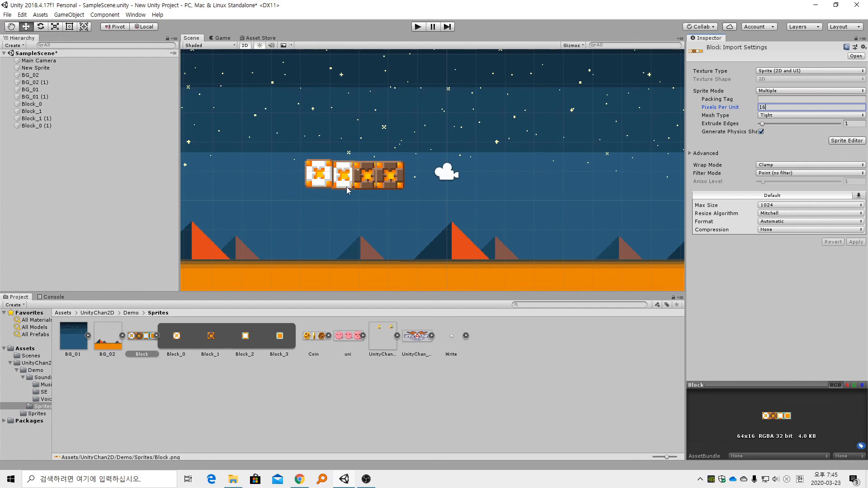
{"action": "scroll", "coordinate": [332, 217], "scroll_direction": "down", "scroll_amount": 1}
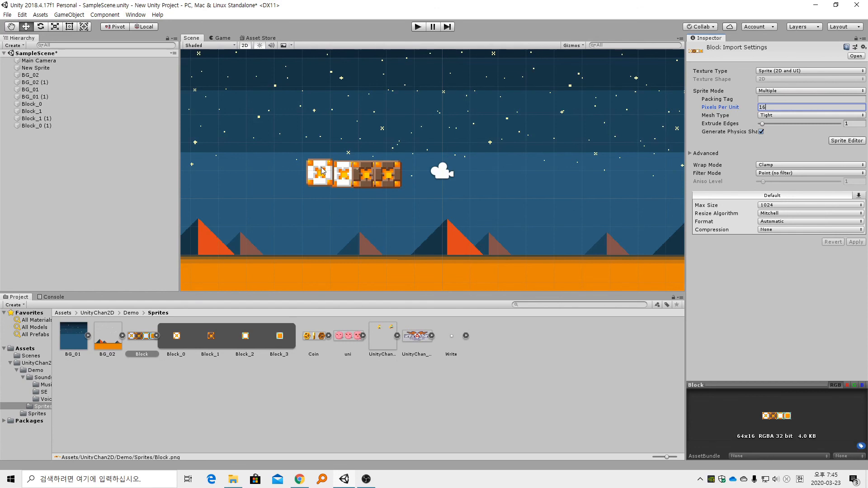
{"action": "left_click", "coordinate": [93, 126]}
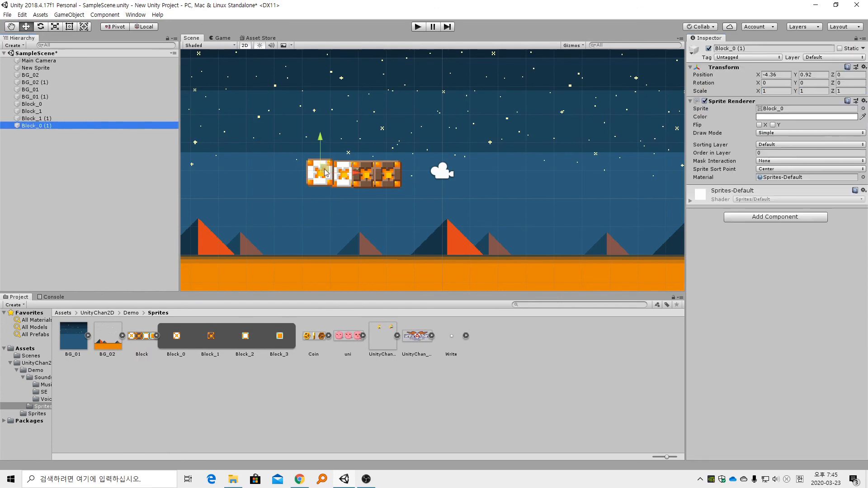
{"action": "left_click_drag", "start_coordinate": [326, 172], "coordinate": [322, 127]}
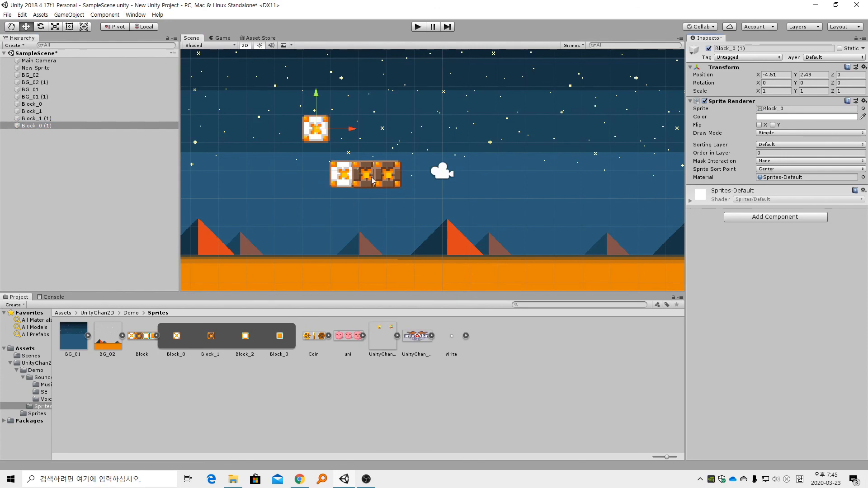
- Set the Block texture's Pixels Per Unit to 20 and apply the import setting
{"action": "left_click", "coordinate": [155, 340]}
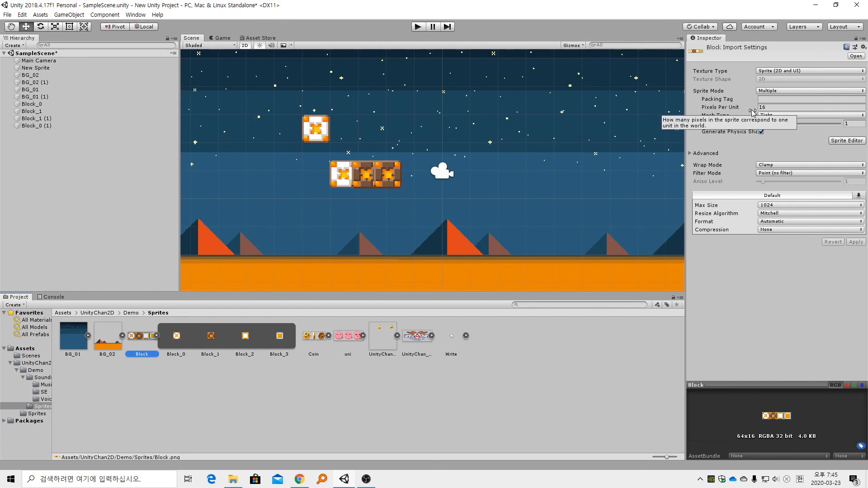
{"action": "left_click", "coordinate": [780, 109]}
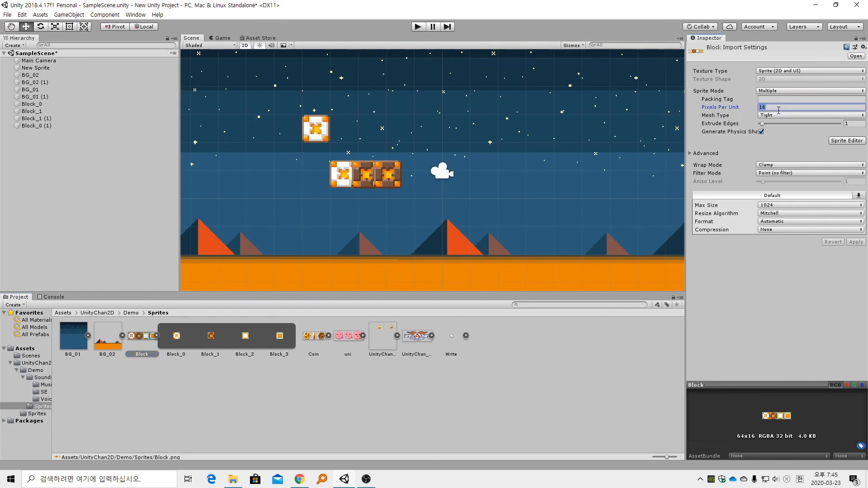
{"action": "type", "text": "20"}
{"action": "left_click", "coordinate": [857, 243]}
- Move Block_0 (1) down to the left end of the block row, at about X -4.33, Y 0.89
{"action": "scroll", "coordinate": [457, 207], "scroll_direction": "down", "scroll_amount": 5}
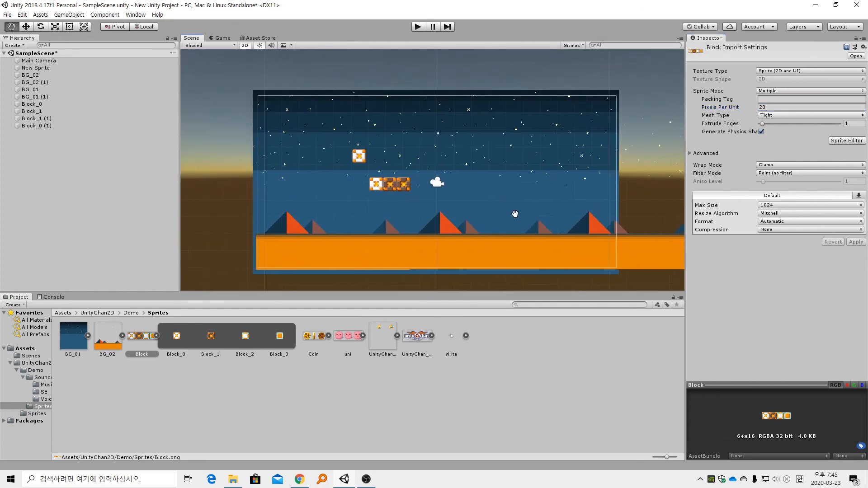
{"action": "left_click", "coordinate": [86, 126]}
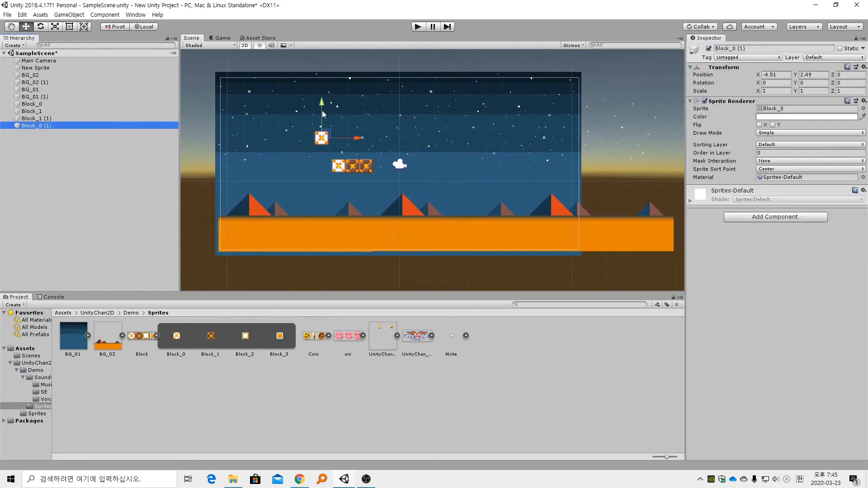
{"action": "left_click_drag", "start_coordinate": [327, 136], "coordinate": [331, 163]}
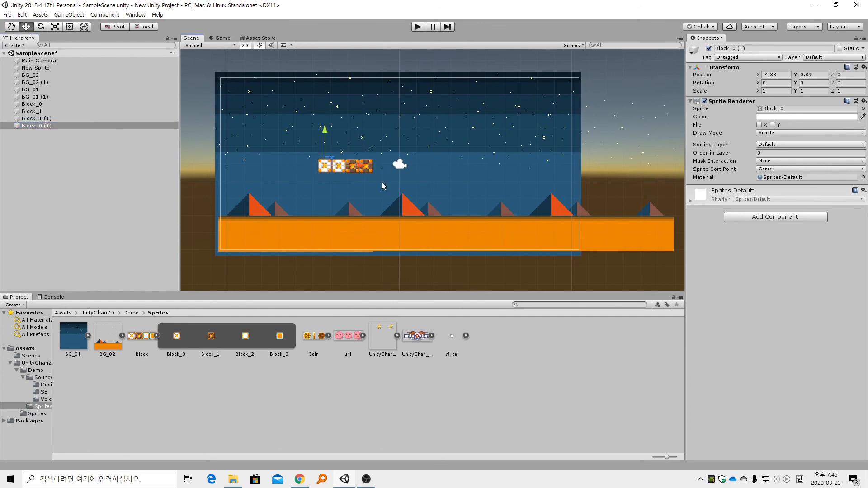
{"action": "left_click", "coordinate": [523, 284]}
- Check the import settings of the BG_02 and BG_01 textures, and collapse the Block sheet's slices
{"action": "left_click", "coordinate": [108, 338]}
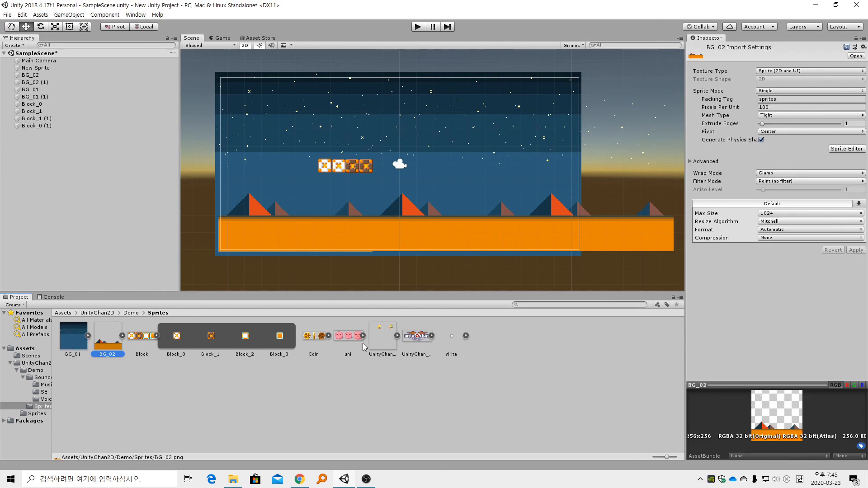
{"action": "left_click", "coordinate": [76, 337]}
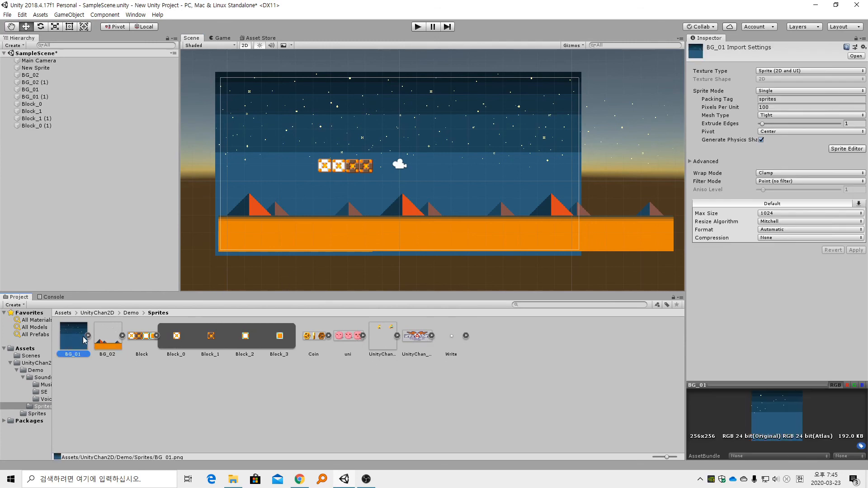
{"action": "left_click", "coordinate": [155, 336]}
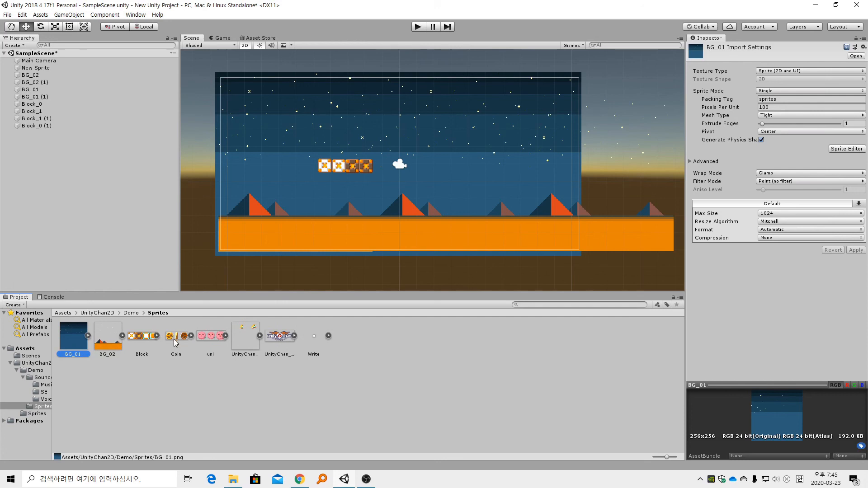